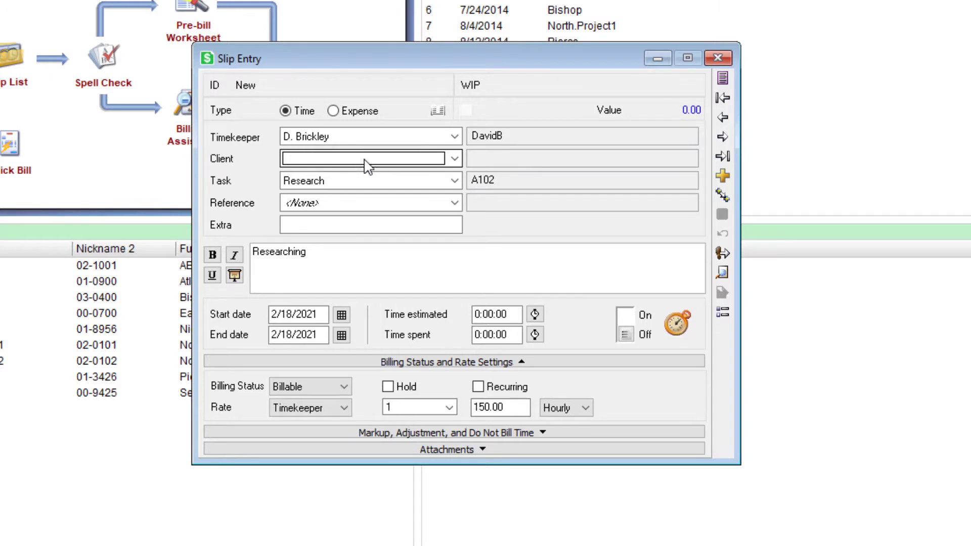
Restrict the slip's Client list to My Clients and check which clients it offers.
{"action": "right_click", "coordinate": [368, 166]}
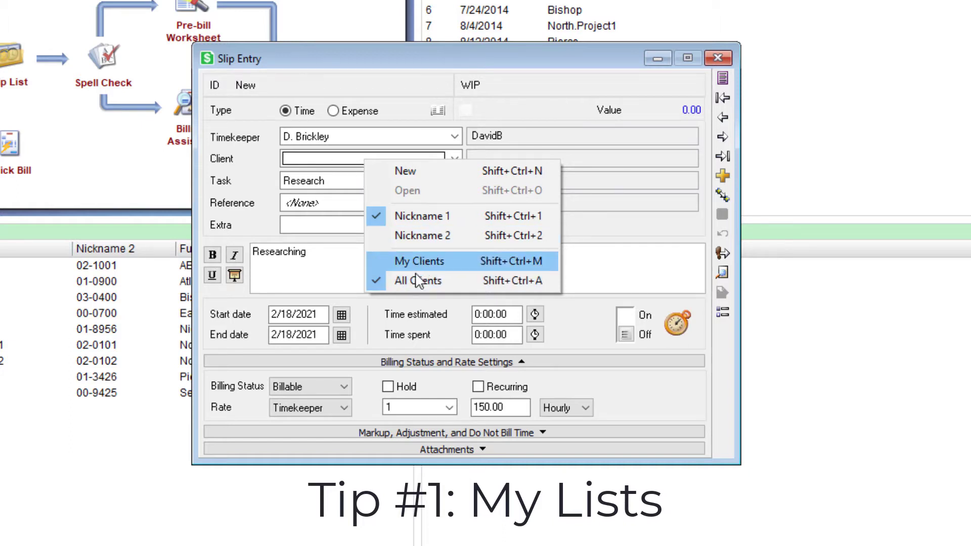
{"action": "left_click", "coordinate": [456, 262]}
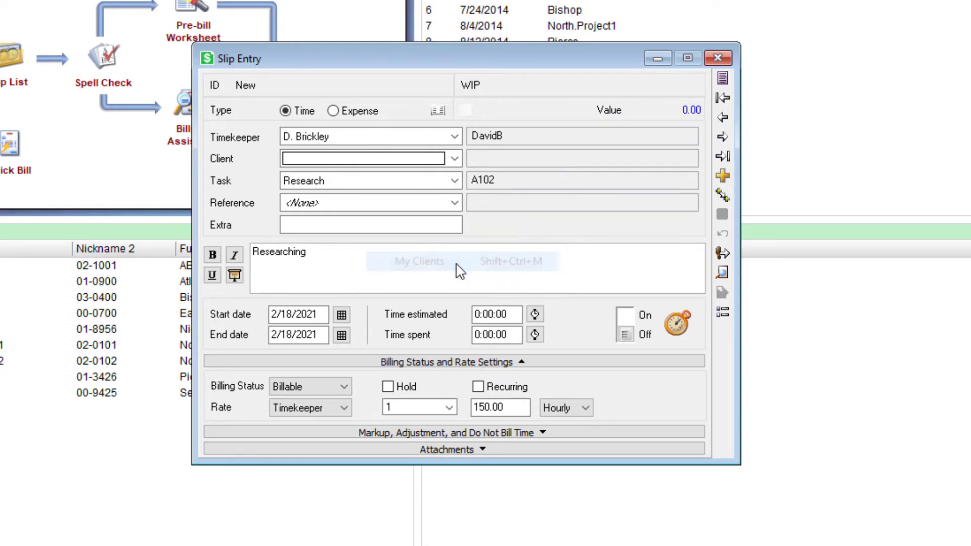
{"action": "left_click", "coordinate": [448, 159]}
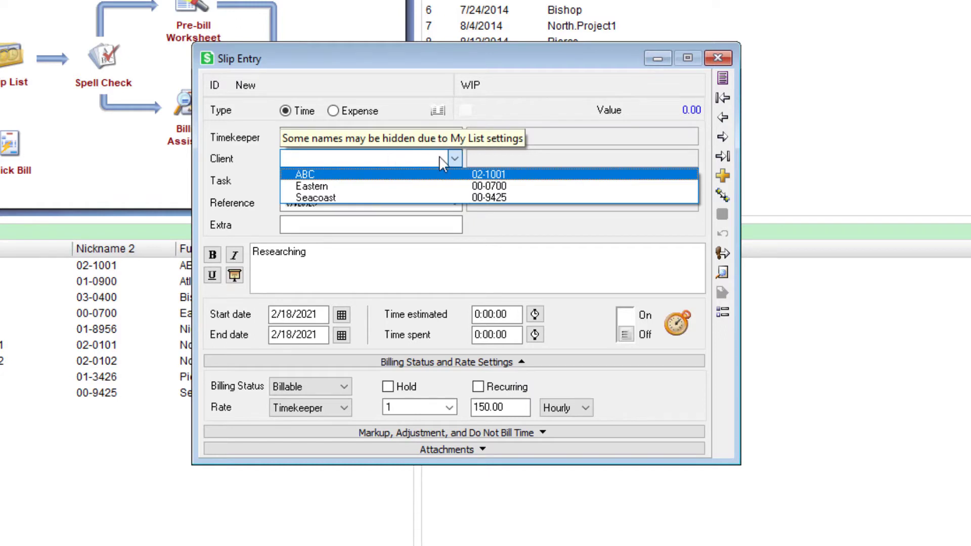
{"action": "left_click", "coordinate": [393, 159]}
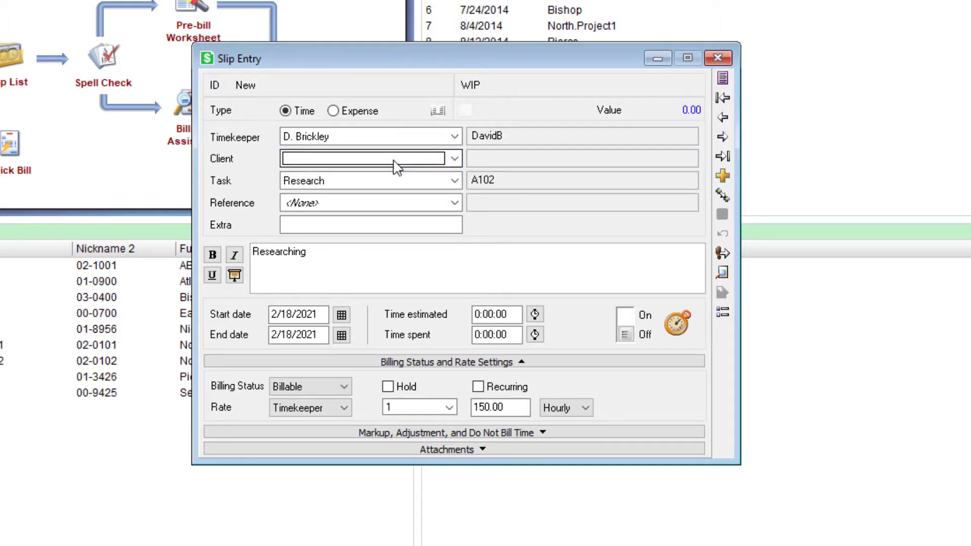
Choose ABC as the client for the new time slip.
{"action": "left_click", "coordinate": [393, 160]}
{"action": "left_click", "coordinate": [393, 160]}
{"action": "left_click", "coordinate": [394, 160]}
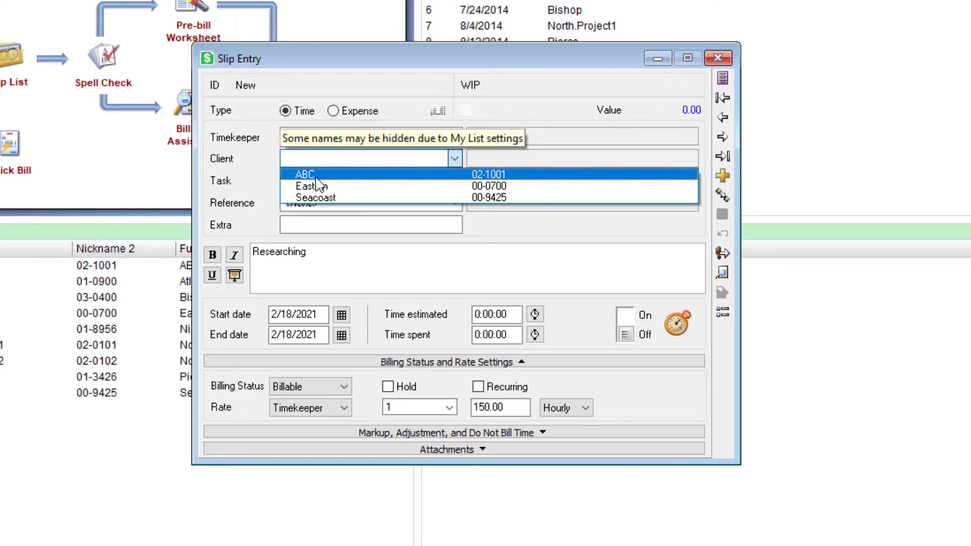
{"action": "left_click", "coordinate": [374, 175]}
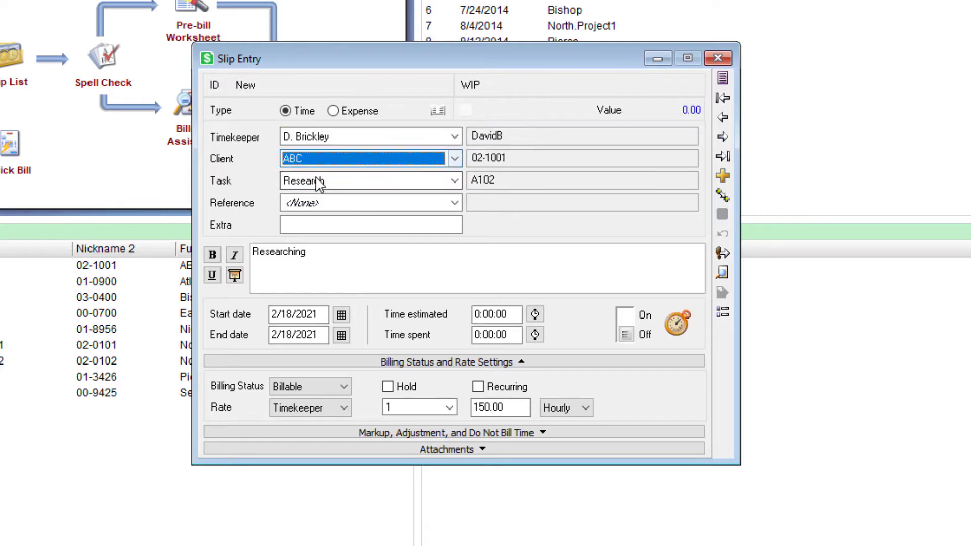
{"action": "left_click", "coordinate": [354, 161]}
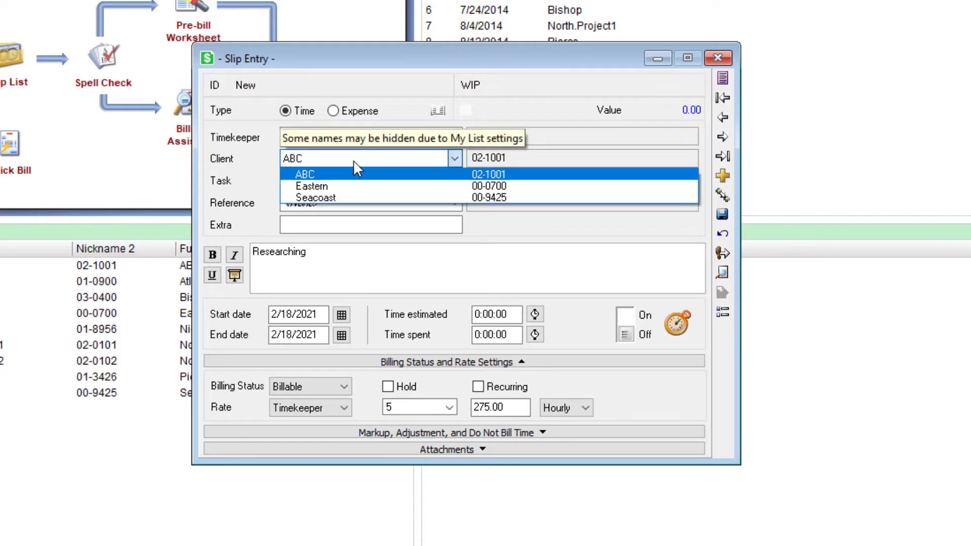
{"action": "left_click", "coordinate": [354, 161]}
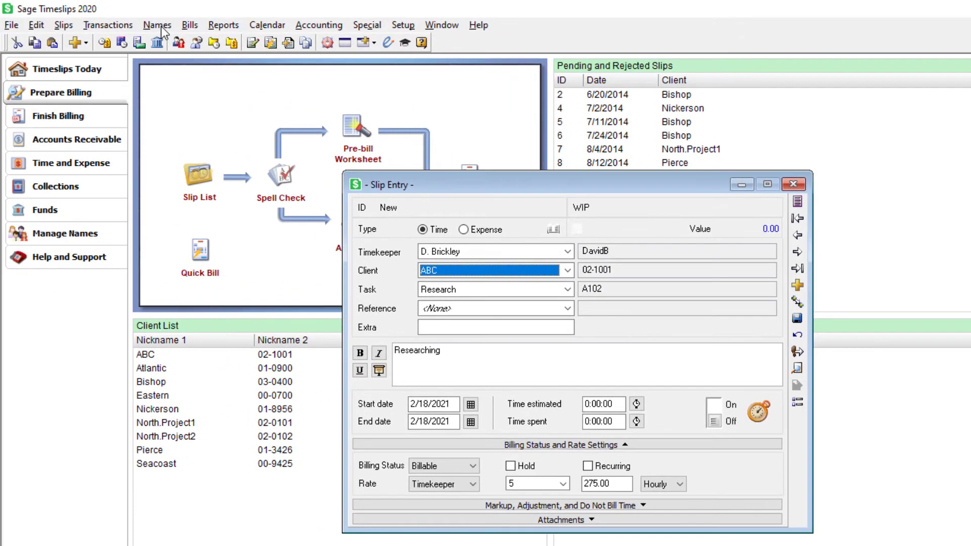
Open the first timekeeper's information and display the My List Setup settings.
{"action": "left_click", "coordinate": [160, 25]}
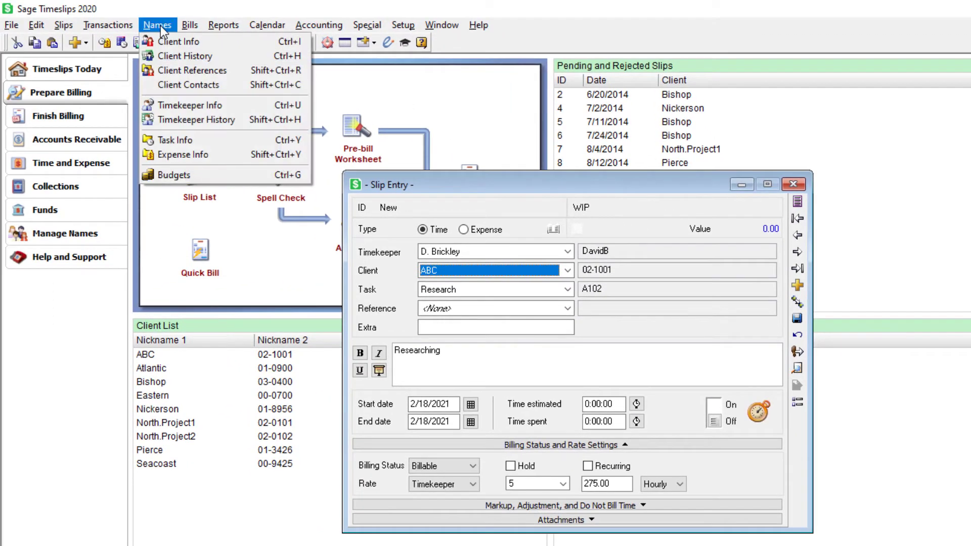
{"action": "left_click", "coordinate": [190, 104]}
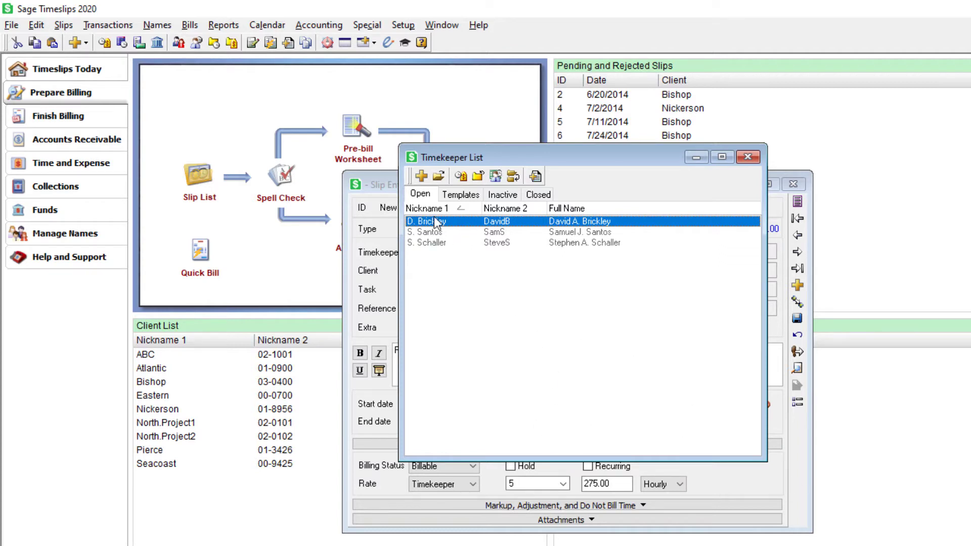
{"action": "double_click", "coordinate": [455, 220]}
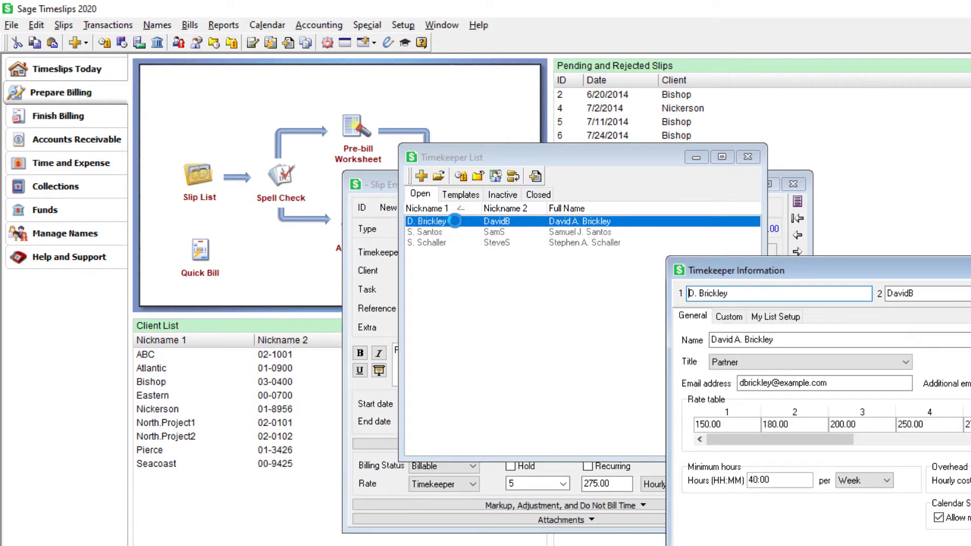
{"action": "left_click_drag", "start_coordinate": [791, 272], "coordinate": [483, 272]}
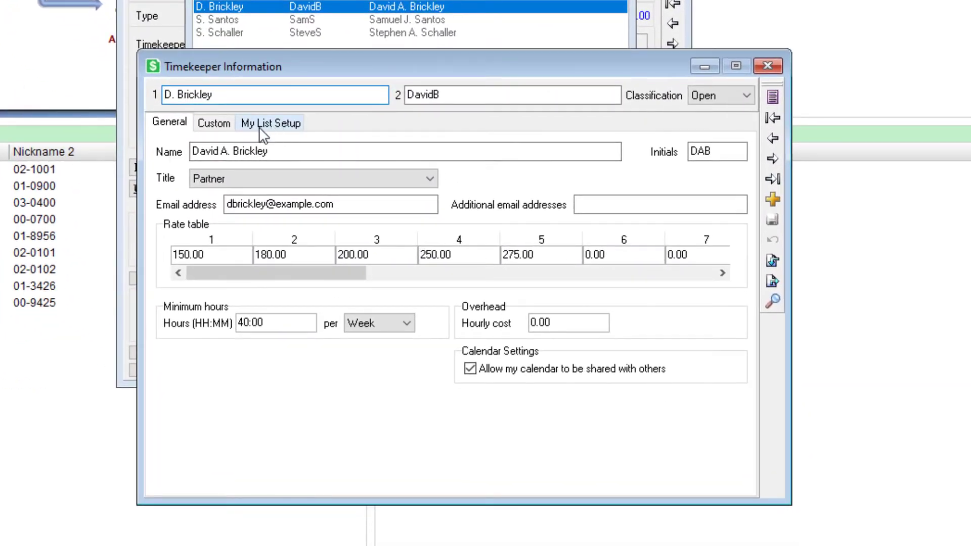
{"action": "left_click", "coordinate": [287, 126]}
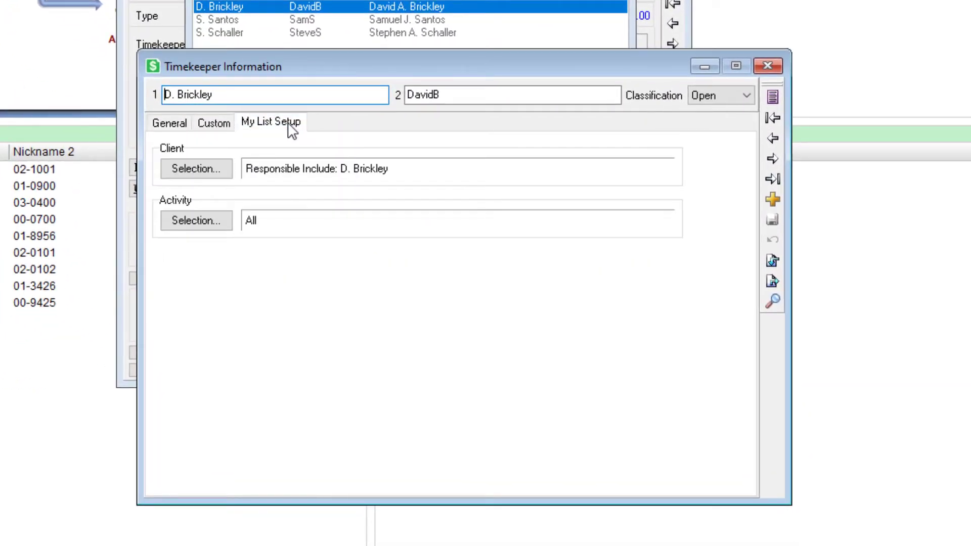
Review the Client Selection filter in the timekeeper's My List client settings, leaving the selection unchanged.
{"action": "left_click", "coordinate": [198, 171]}
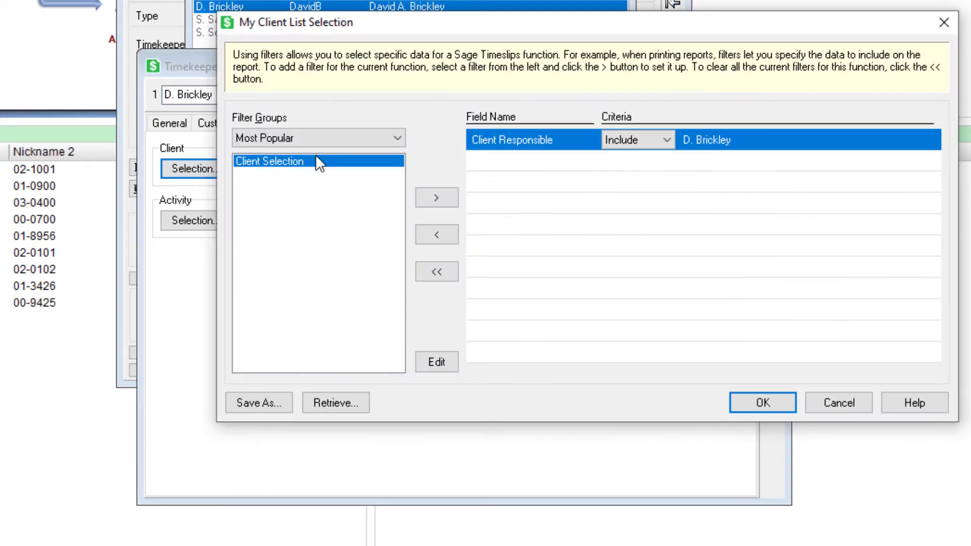
{"action": "double_click", "coordinate": [260, 169]}
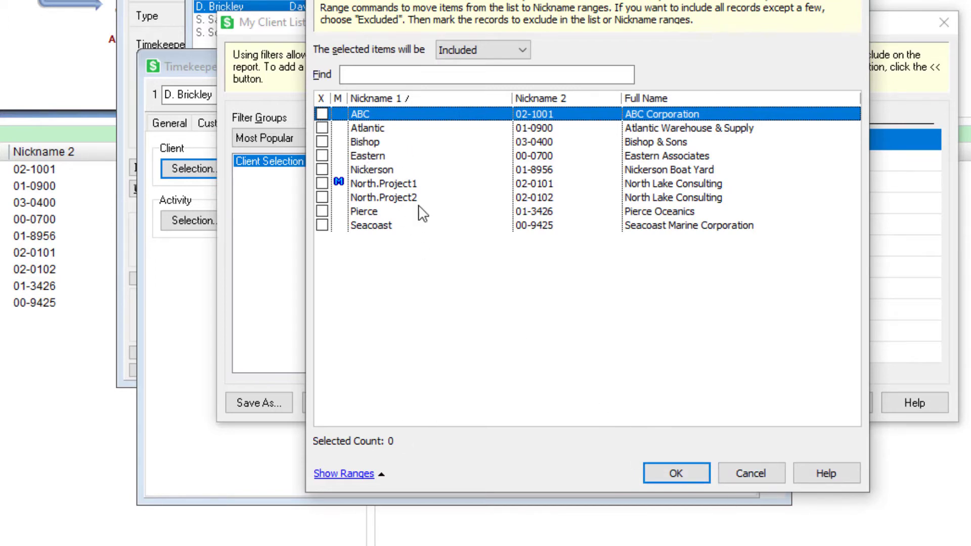
{"action": "left_click", "coordinate": [758, 475]}
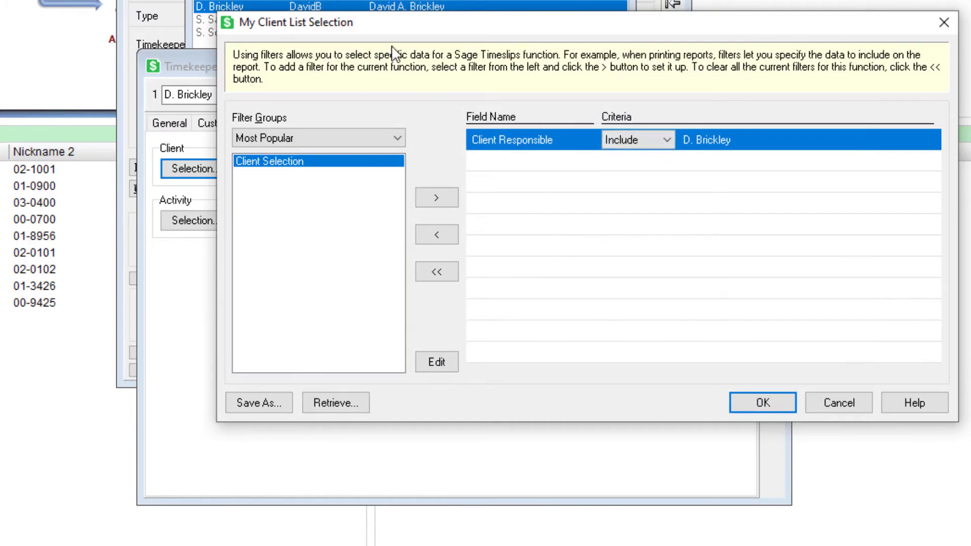
{"action": "left_click_drag", "start_coordinate": [393, 26], "coordinate": [411, 42]}
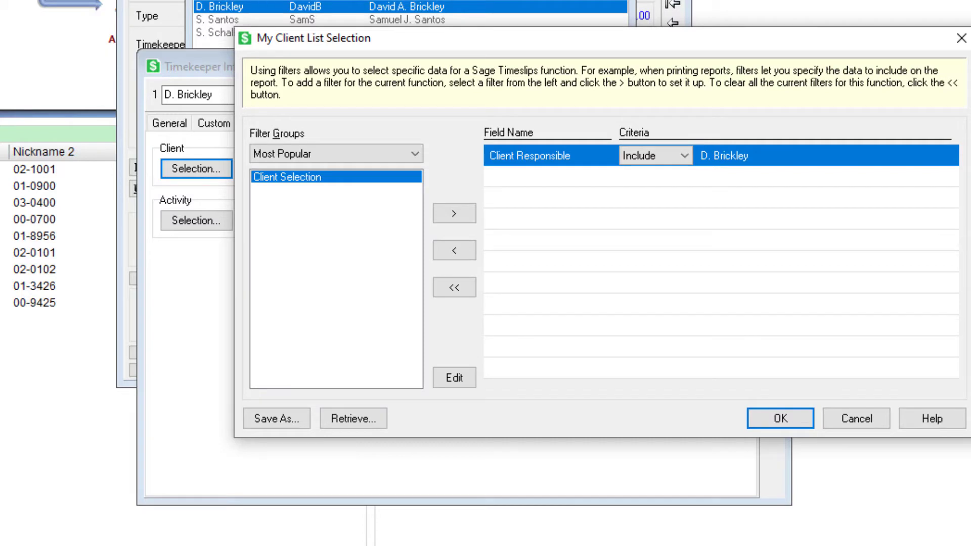
{"action": "left_click", "coordinate": [866, 418]}
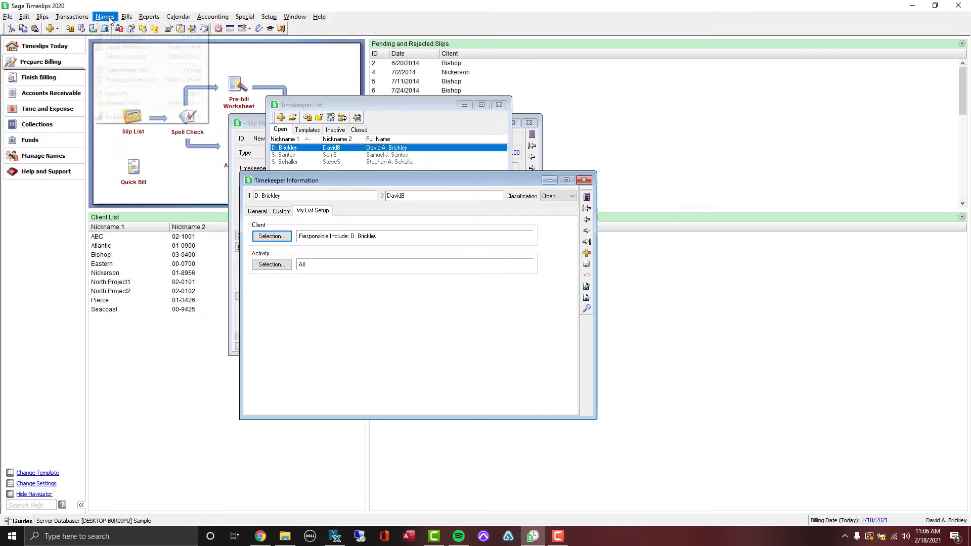
Check the Responsible custom field in client ABC's information and close the client record and client list.
{"action": "left_click", "coordinate": [104, 16]}
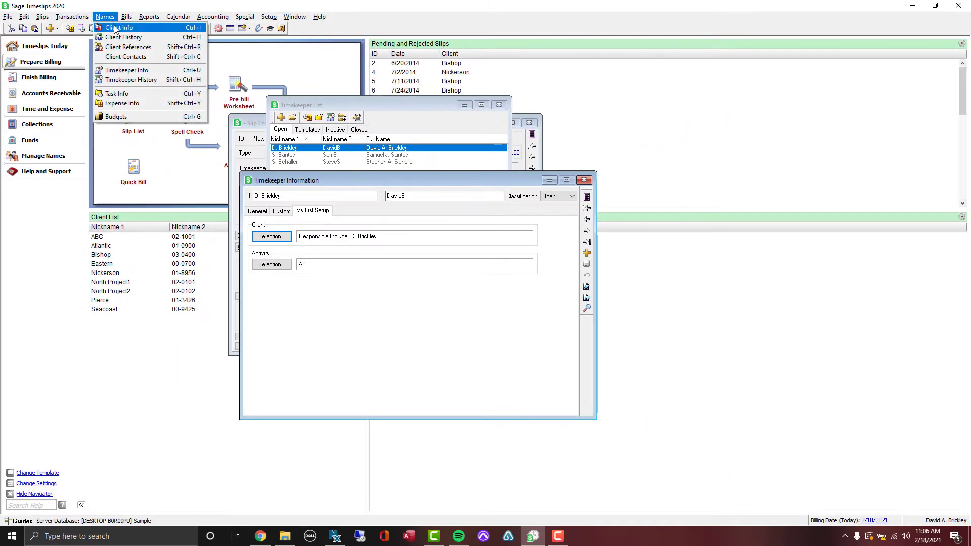
{"action": "left_click", "coordinate": [116, 26]}
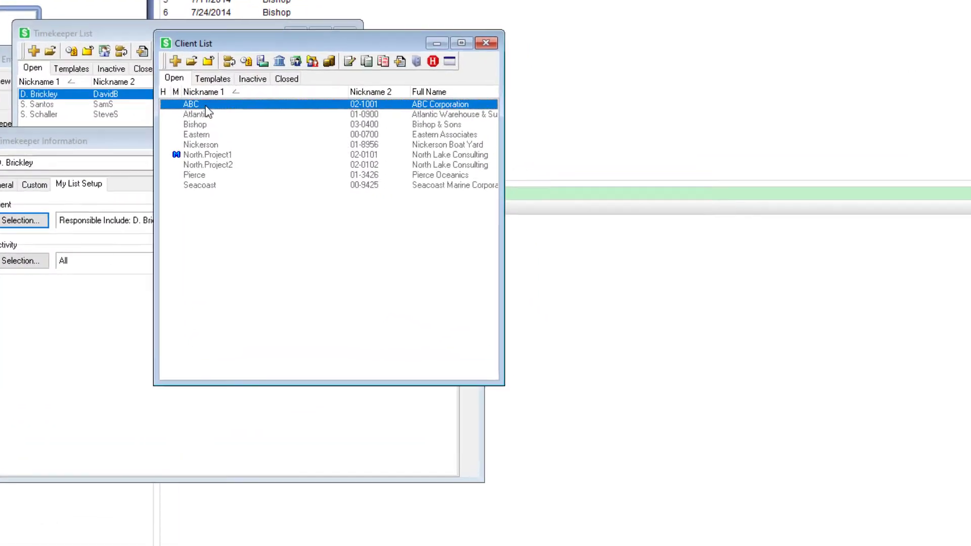
{"action": "double_click", "coordinate": [404, 155]}
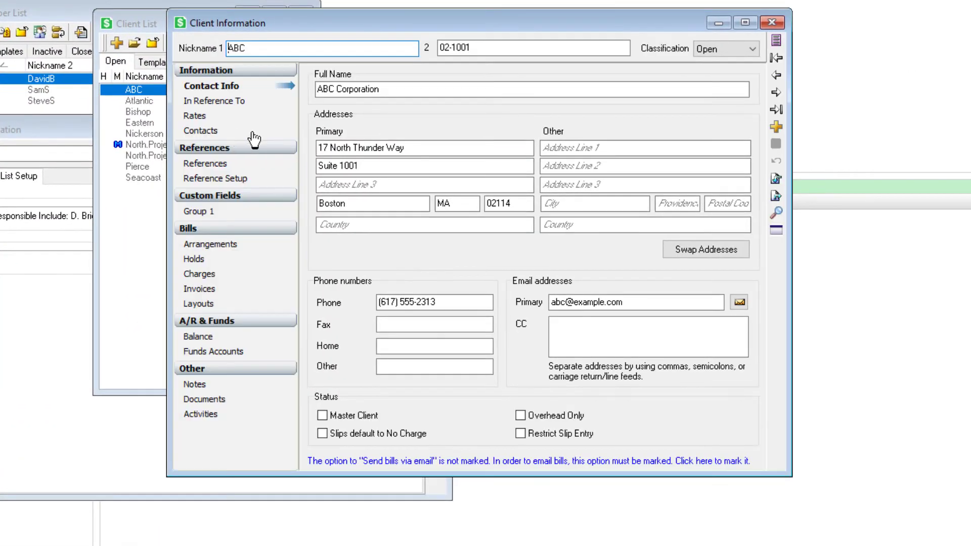
{"action": "left_click", "coordinate": [201, 212]}
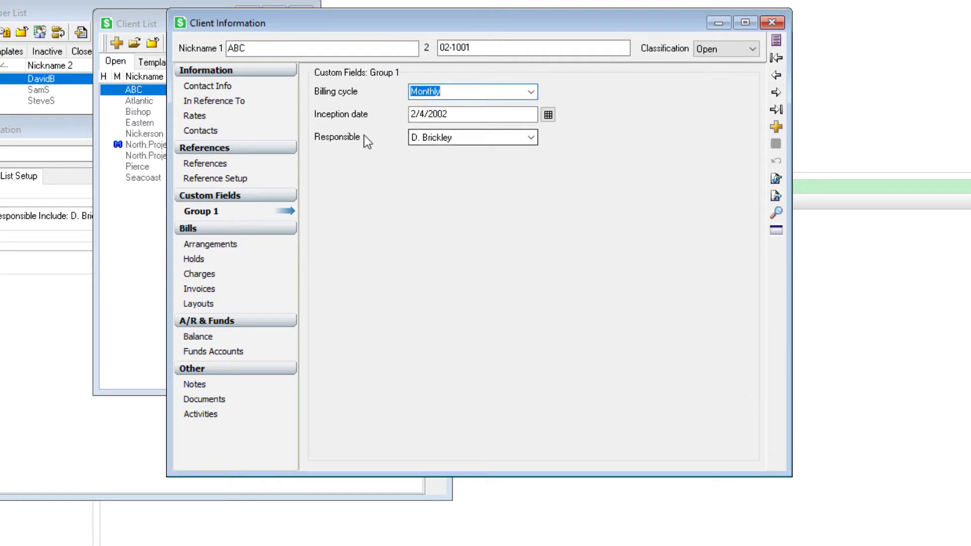
{"action": "left_click", "coordinate": [469, 138]}
{"action": "left_click", "coordinate": [469, 137]}
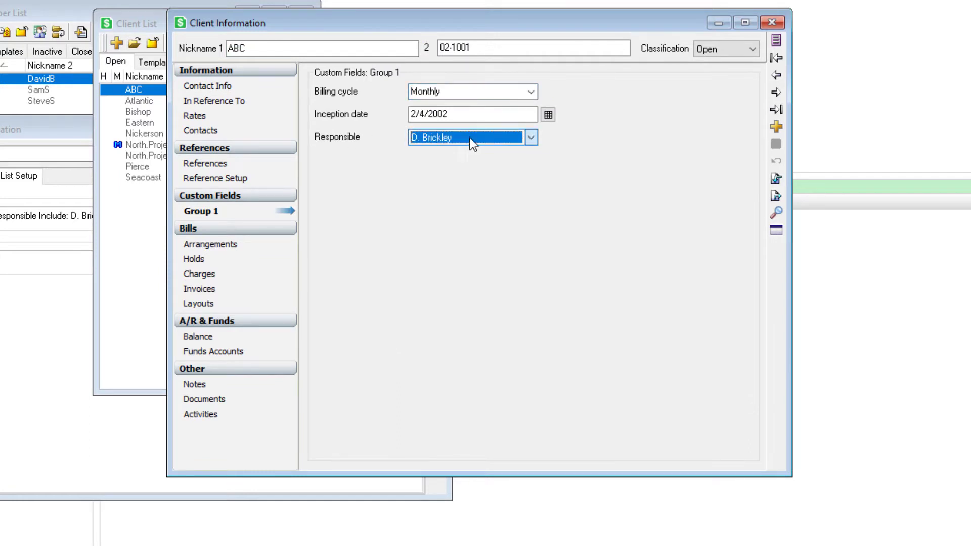
{"action": "left_click", "coordinate": [454, 139]}
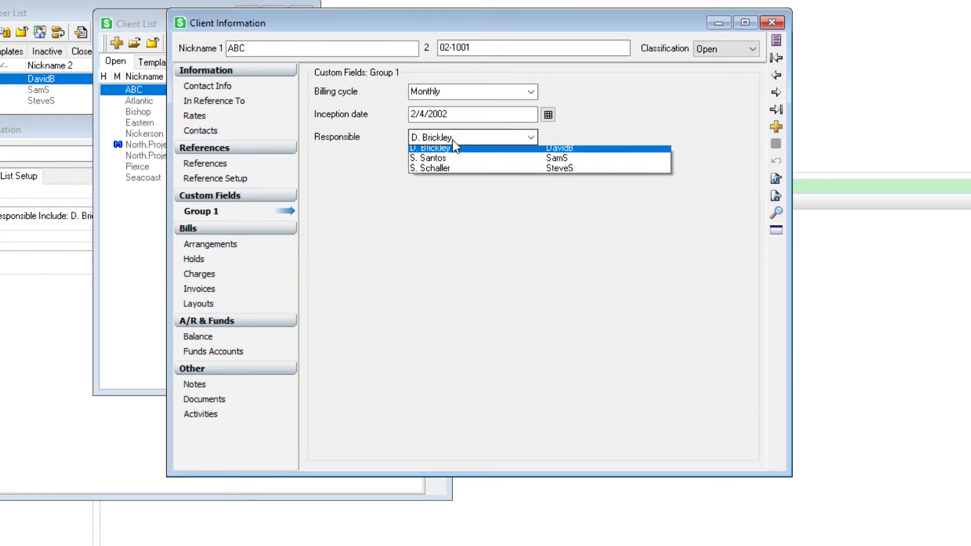
{"action": "left_click", "coordinate": [453, 140]}
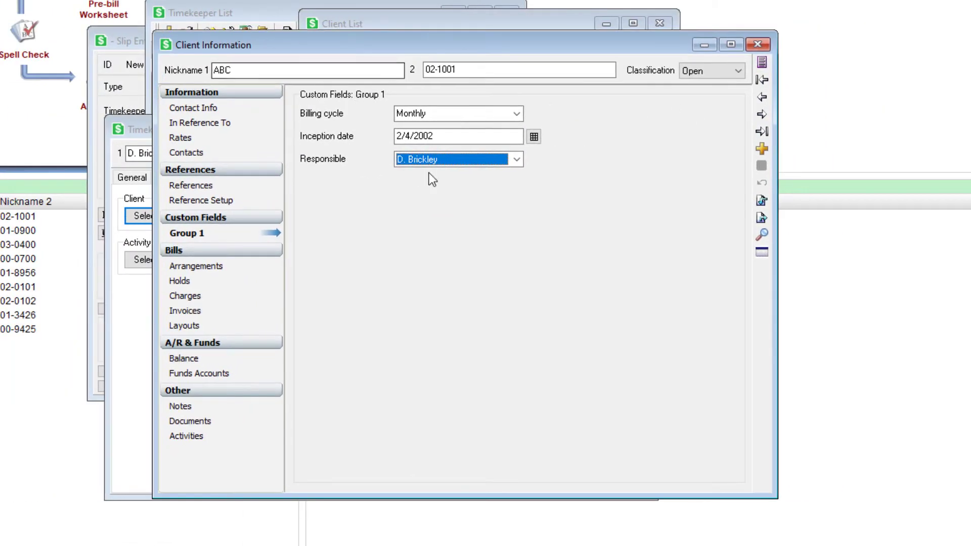
{"action": "left_click", "coordinate": [759, 44]}
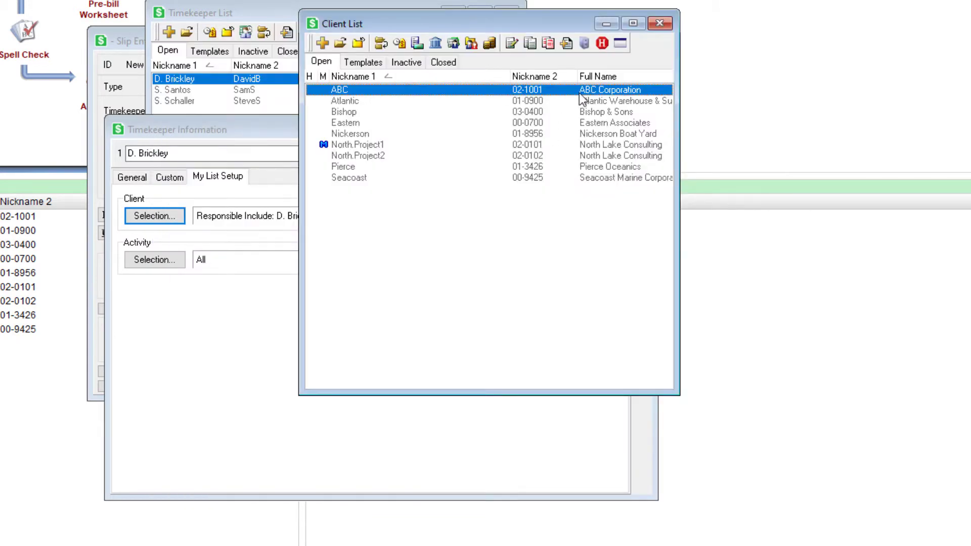
{"action": "left_click", "coordinate": [660, 23]}
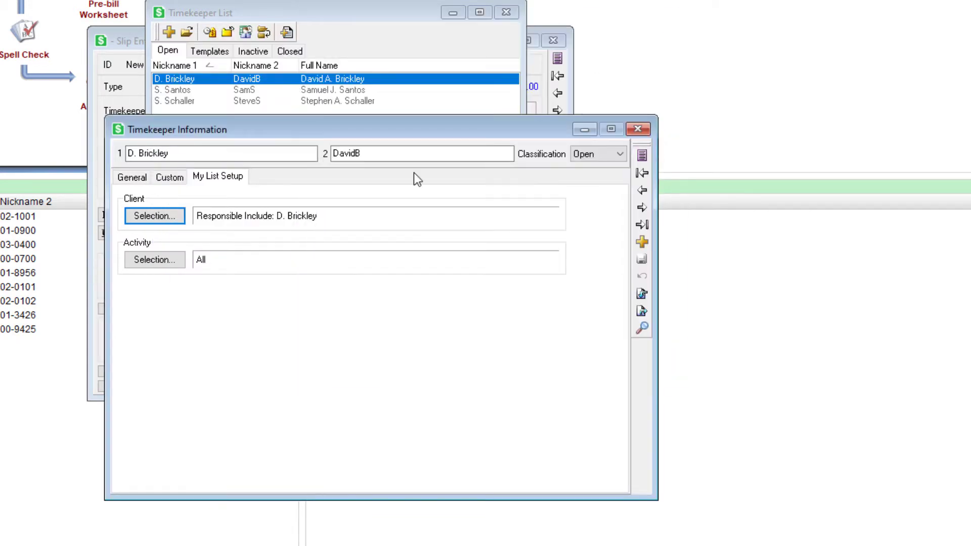
Open the timekeeper's My List client selection and show the filters from all groups.
{"action": "left_click", "coordinate": [159, 217]}
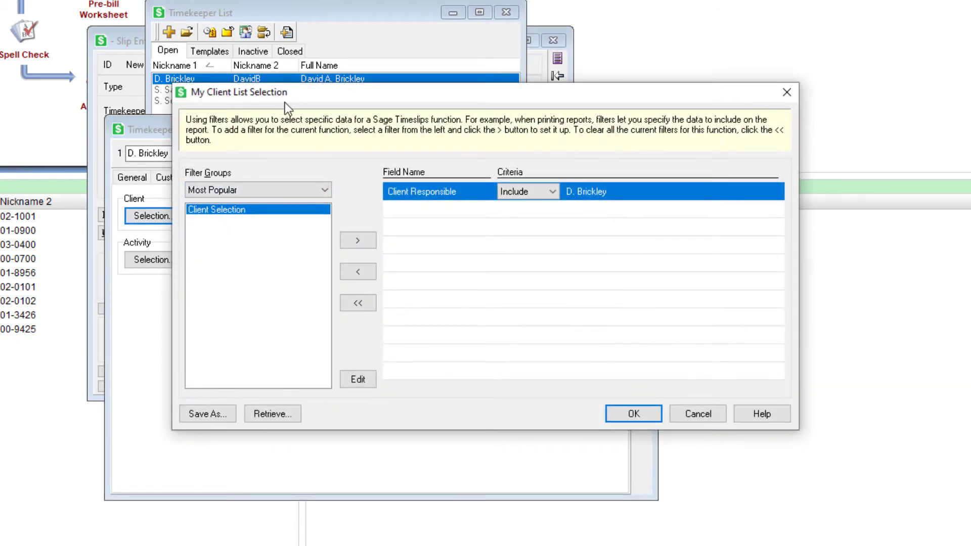
{"action": "left_click", "coordinate": [217, 189]}
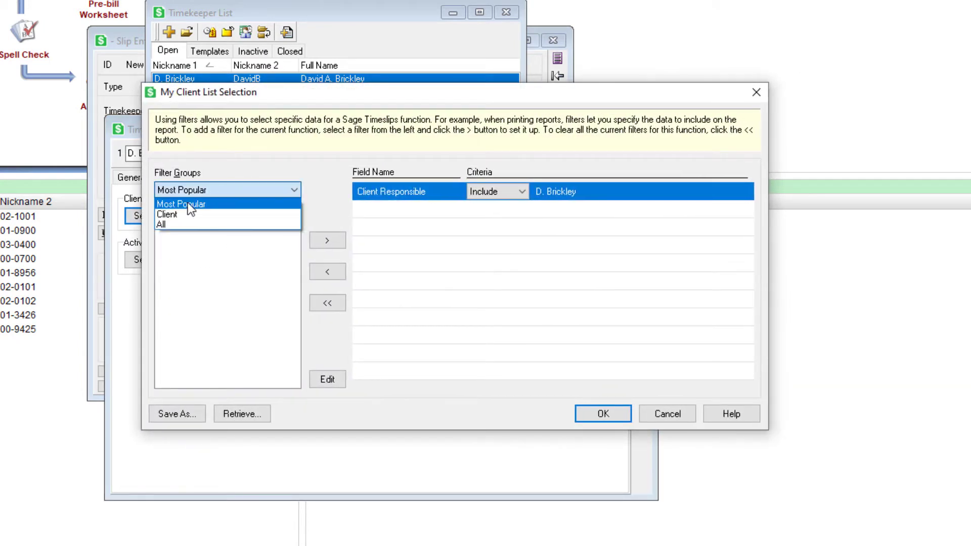
{"action": "left_click", "coordinate": [174, 214]}
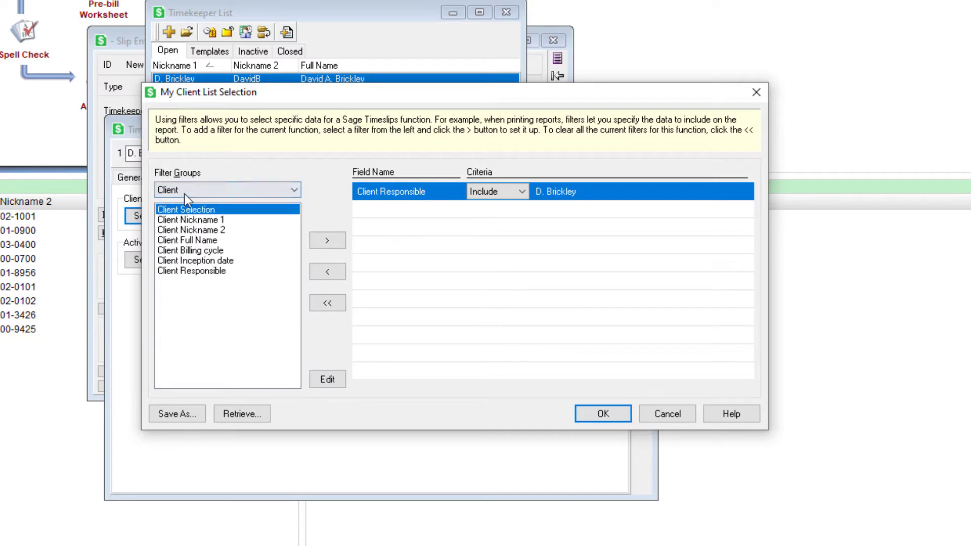
{"action": "left_click", "coordinate": [184, 193]}
{"action": "left_click", "coordinate": [167, 224]}
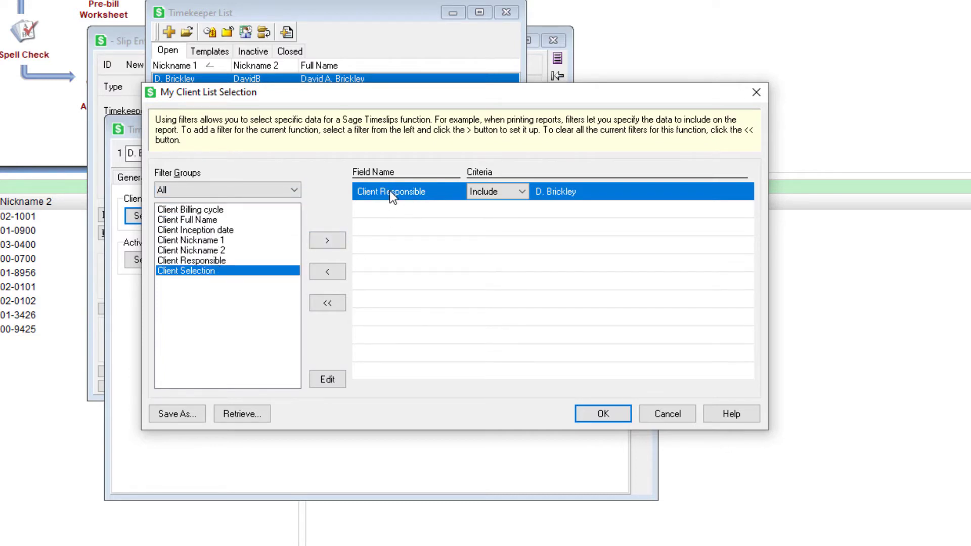
Replace the Client Responsible filter with a new one that includes the first timekeeper.
{"action": "left_click", "coordinate": [342, 271]}
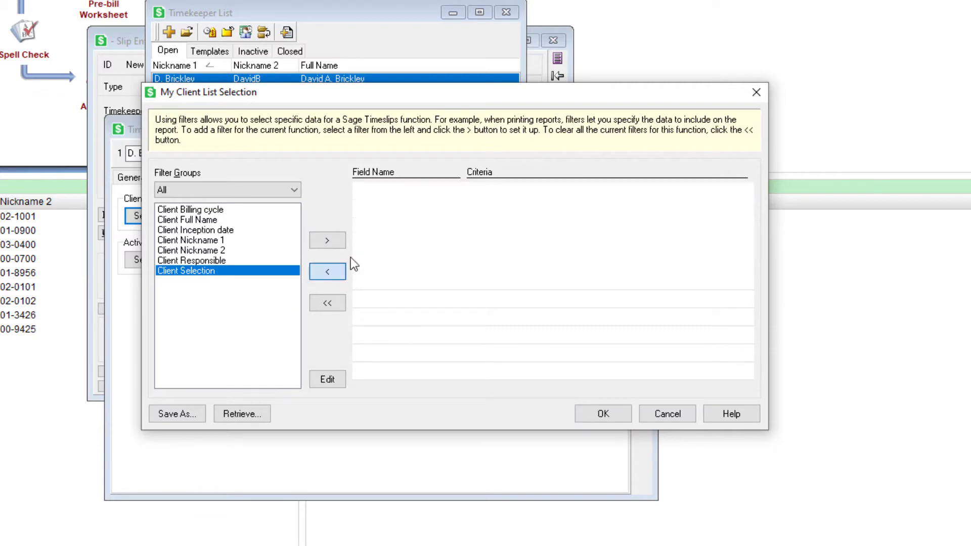
{"action": "left_click", "coordinate": [197, 261]}
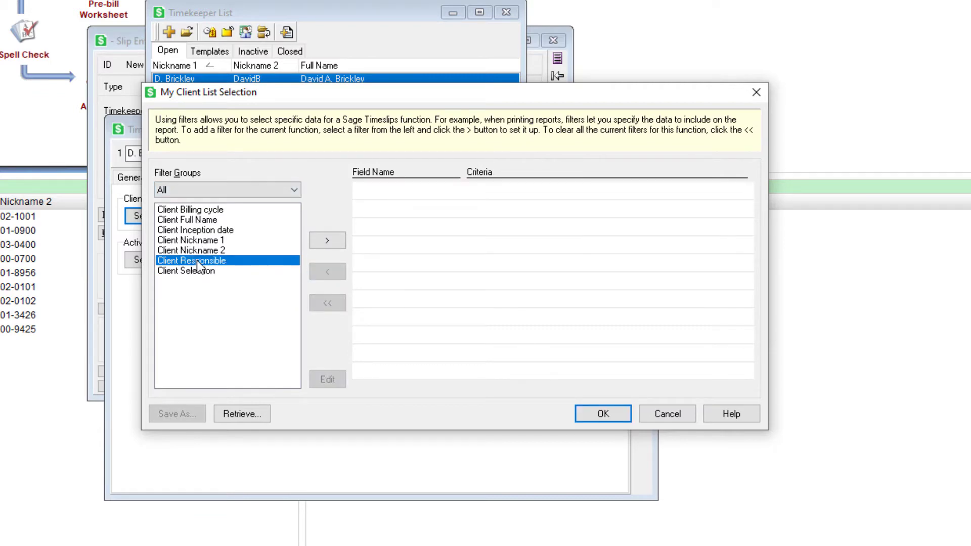
{"action": "double_click", "coordinate": [197, 262]}
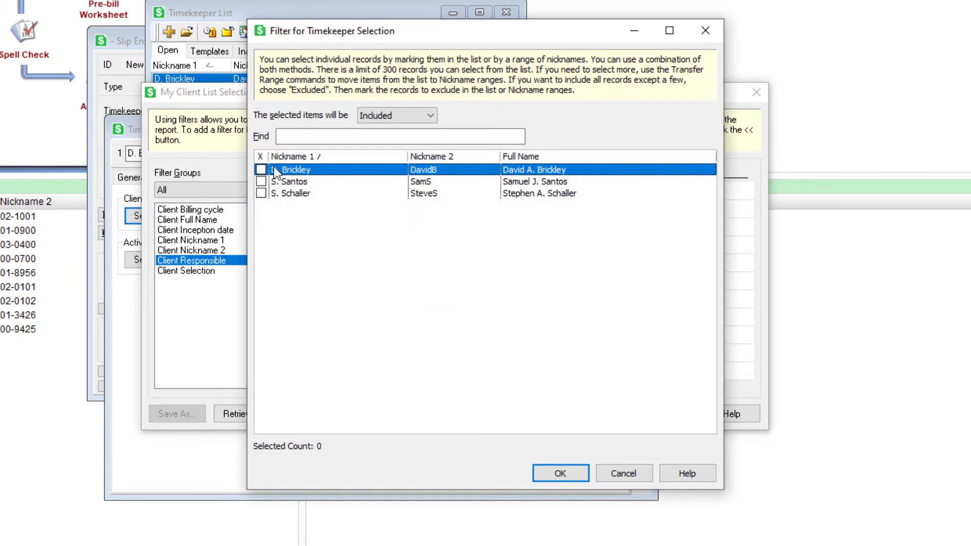
{"action": "left_click", "coordinate": [261, 170]}
{"action": "left_click", "coordinate": [556, 472]}
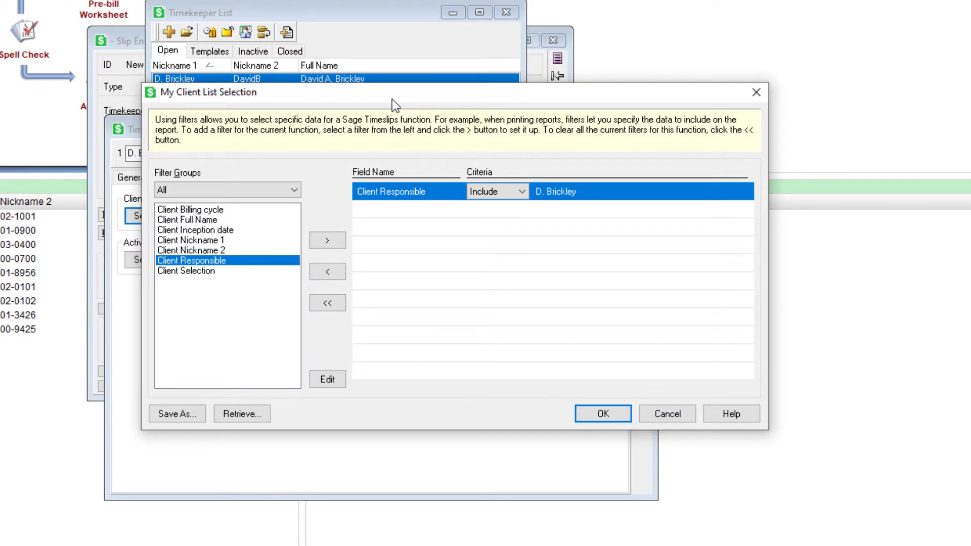
Apply the Client Responsible filter to the timekeeper's My List setup, then save and close the timekeeper record and list.
{"action": "left_click_drag", "start_coordinate": [394, 103], "coordinate": [376, 108]}
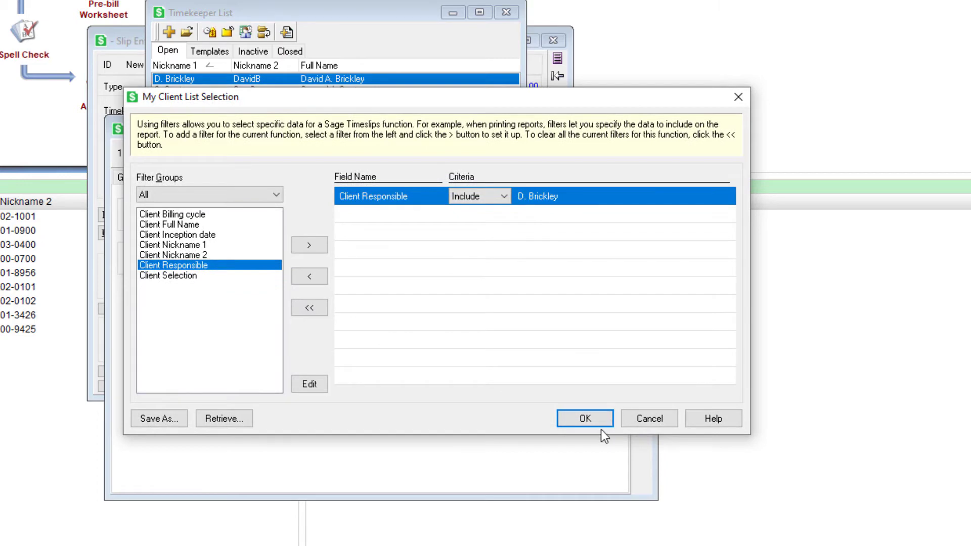
{"action": "left_click", "coordinate": [585, 418]}
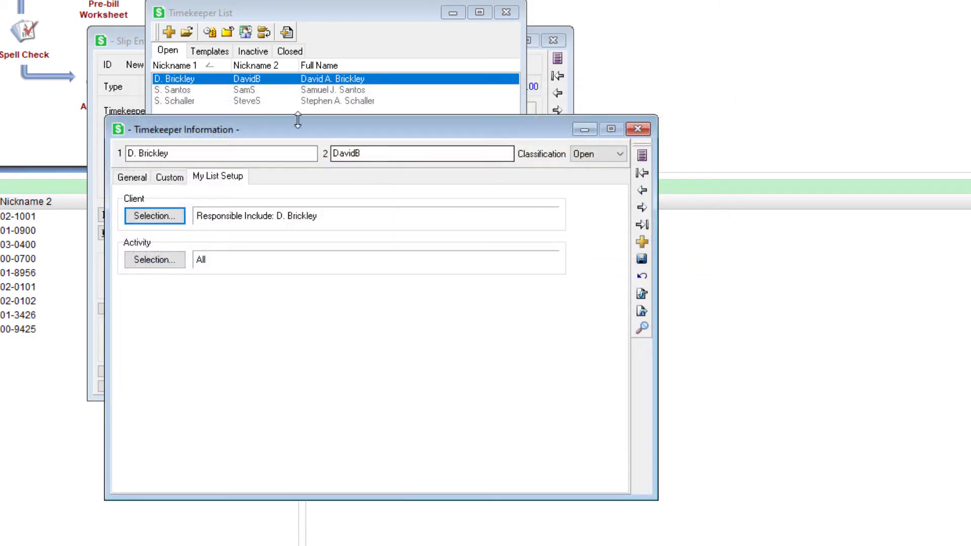
{"action": "left_click", "coordinate": [641, 259]}
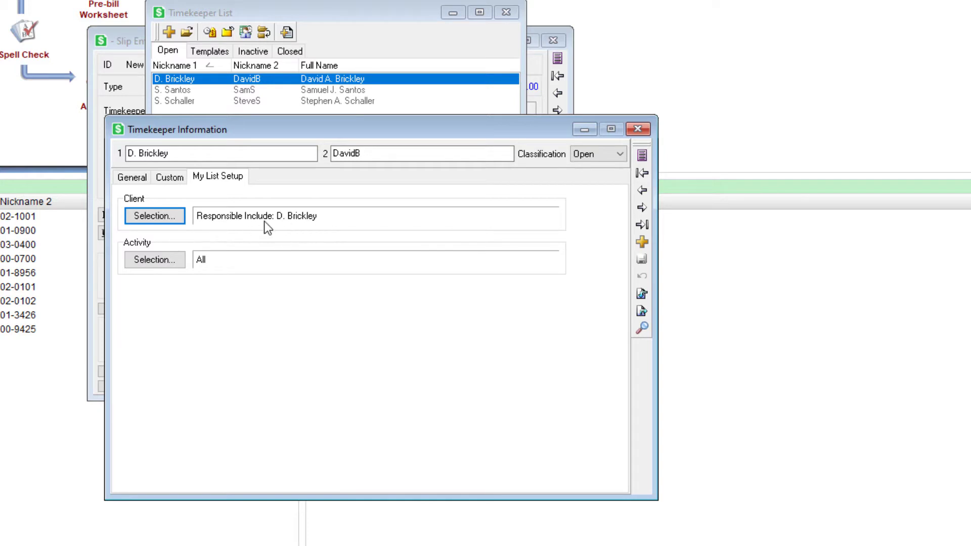
{"action": "left_click_drag", "start_coordinate": [253, 134], "coordinate": [212, 138]}
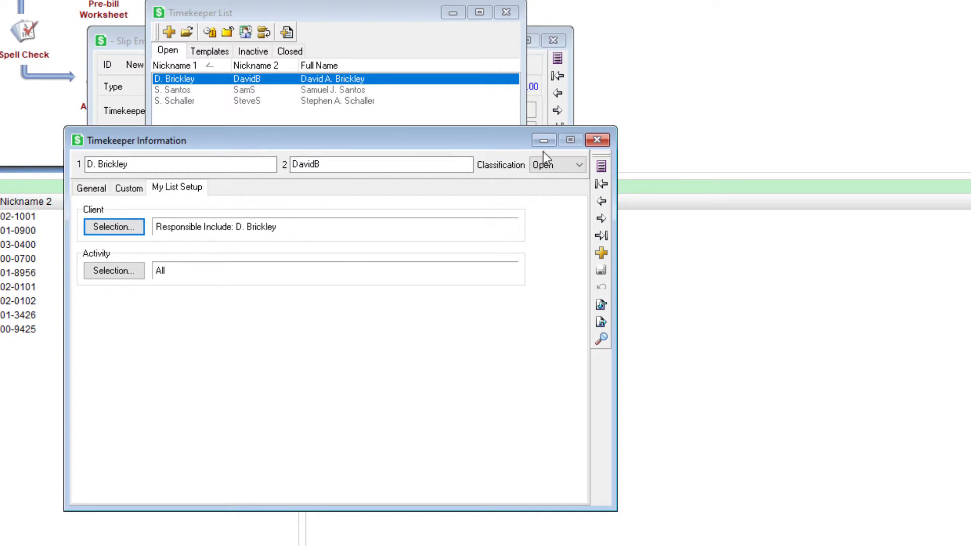
{"action": "left_click", "coordinate": [597, 140]}
{"action": "left_click", "coordinate": [506, 13]}
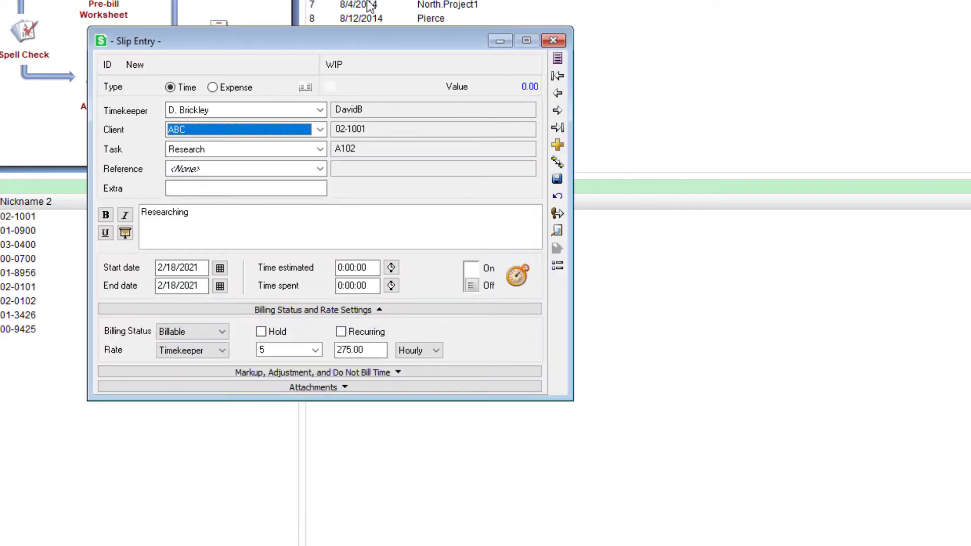
Check which clients the slip's Client field offers under the timekeeper's My List filter, keeping ABC selected.
{"action": "left_click", "coordinate": [238, 131]}
{"action": "left_click", "coordinate": [238, 131]}
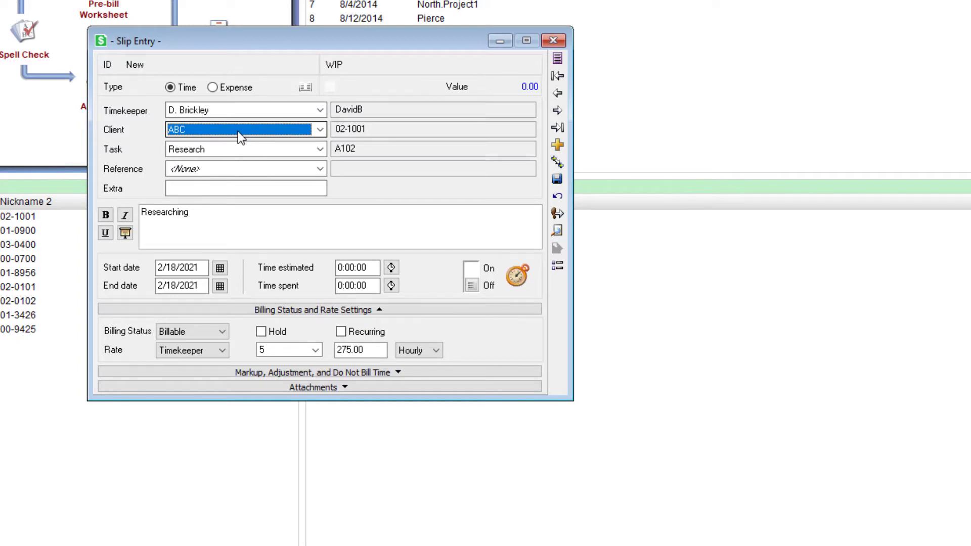
{"action": "left_click", "coordinate": [238, 130]}
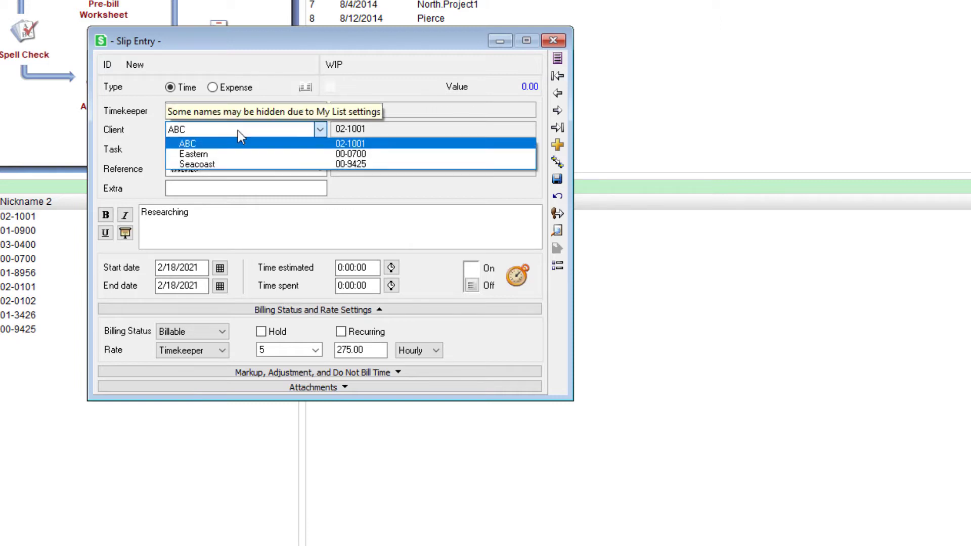
{"action": "left_click", "coordinate": [238, 130]}
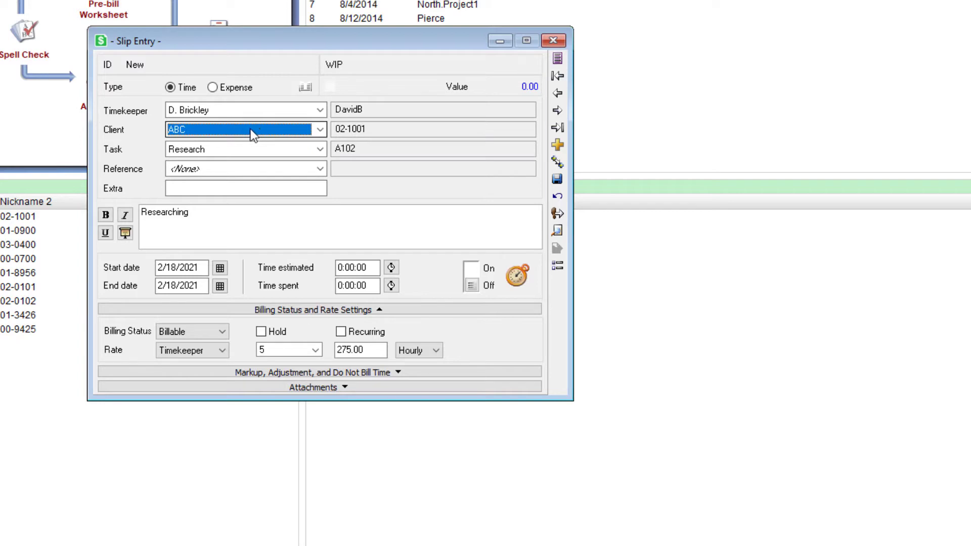
Switch the slip's Client field to All Clients and view its client list, keeping ABC selected.
{"action": "right_click", "coordinate": [248, 132]}
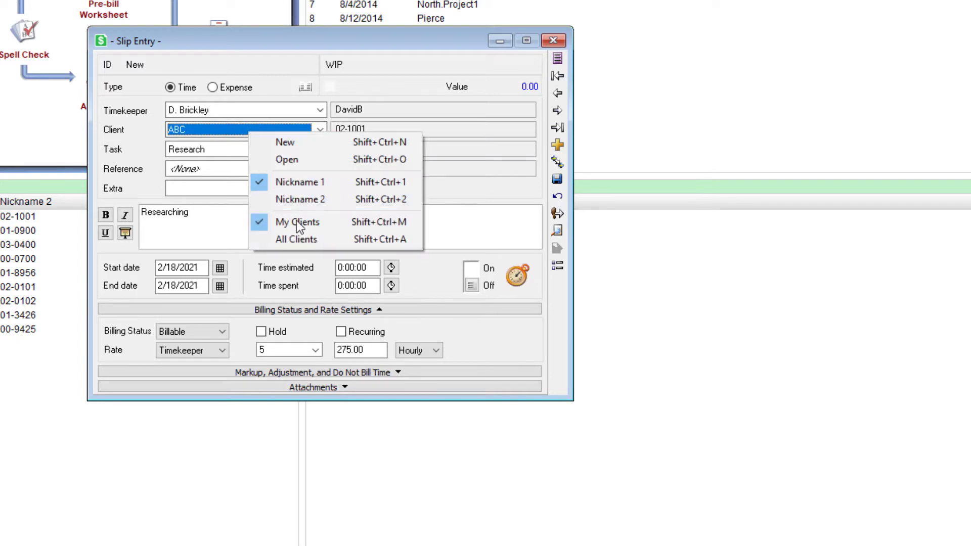
{"action": "left_click", "coordinate": [288, 239]}
{"action": "left_click", "coordinate": [286, 130]}
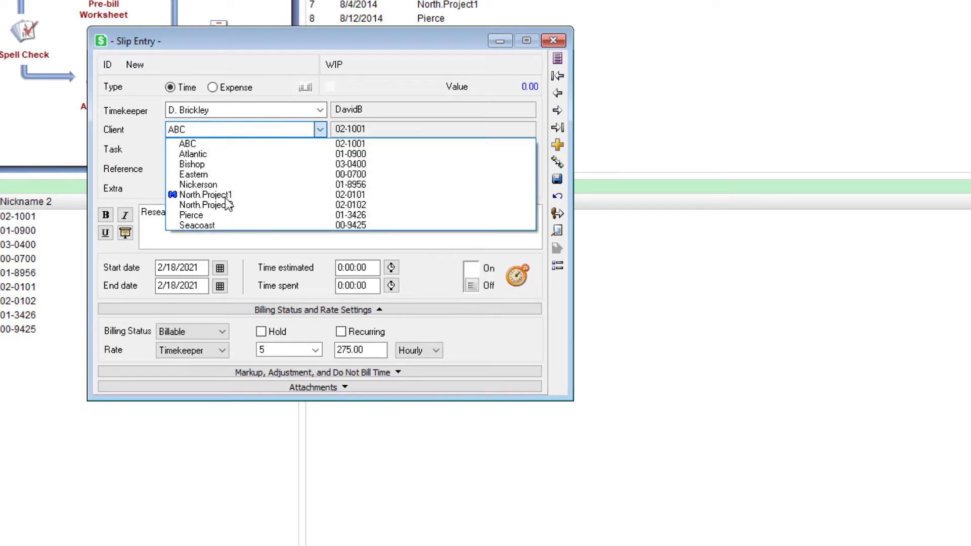
{"action": "left_click", "coordinate": [248, 129]}
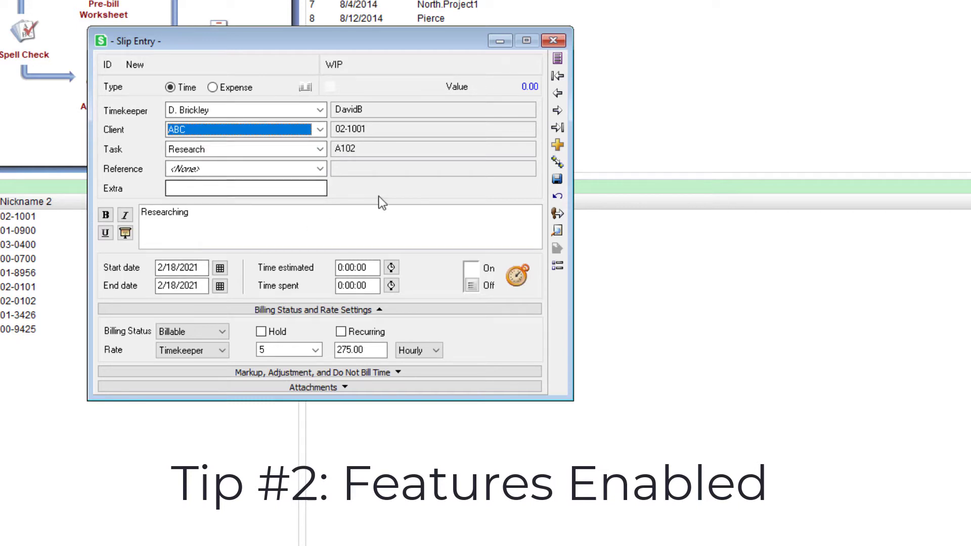
Review the slip's Reference, Extra and description fields, and close the slip entry.
{"action": "left_click", "coordinate": [255, 170]}
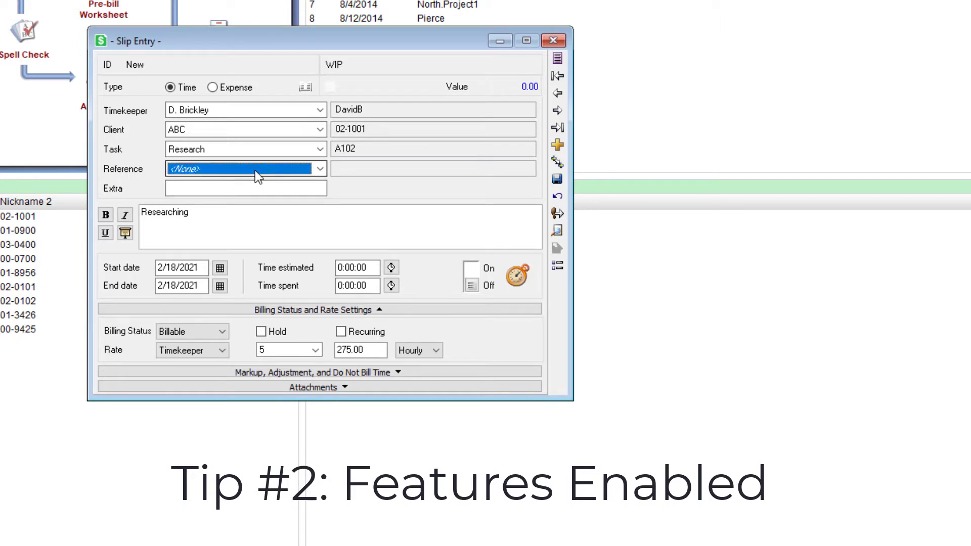
{"action": "left_click", "coordinate": [255, 171]}
{"action": "left_click", "coordinate": [242, 195]}
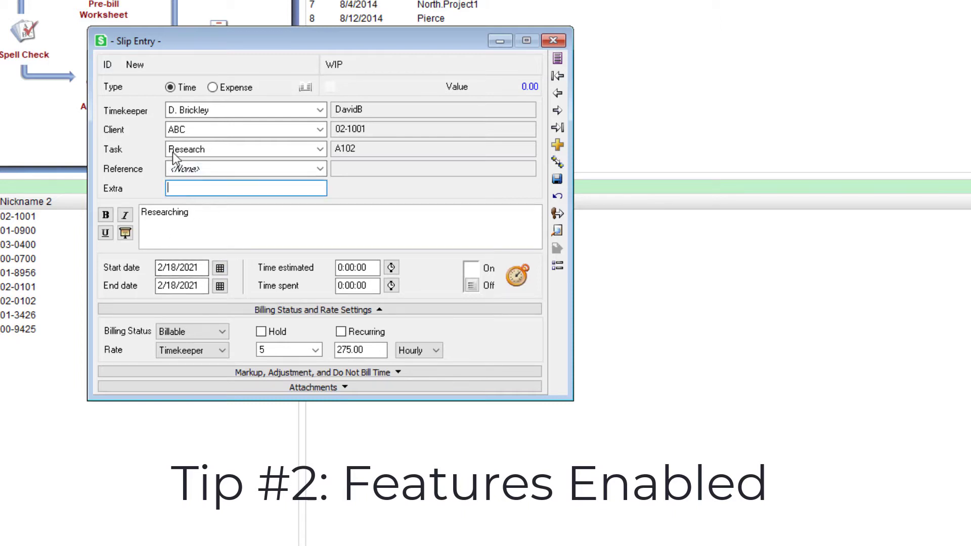
{"action": "left_click", "coordinate": [205, 214]}
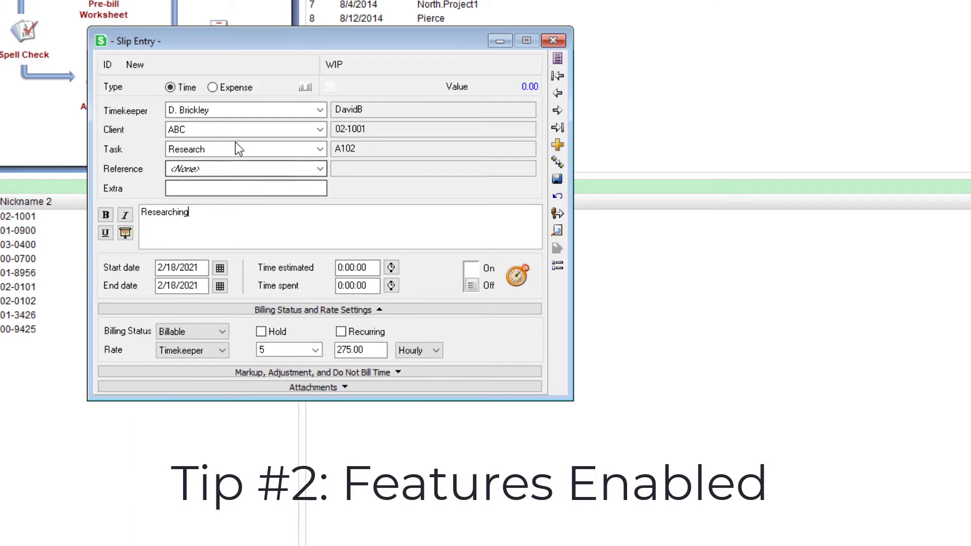
{"action": "left_click", "coordinate": [555, 40]}
{"action": "left_click", "coordinate": [539, 295]}
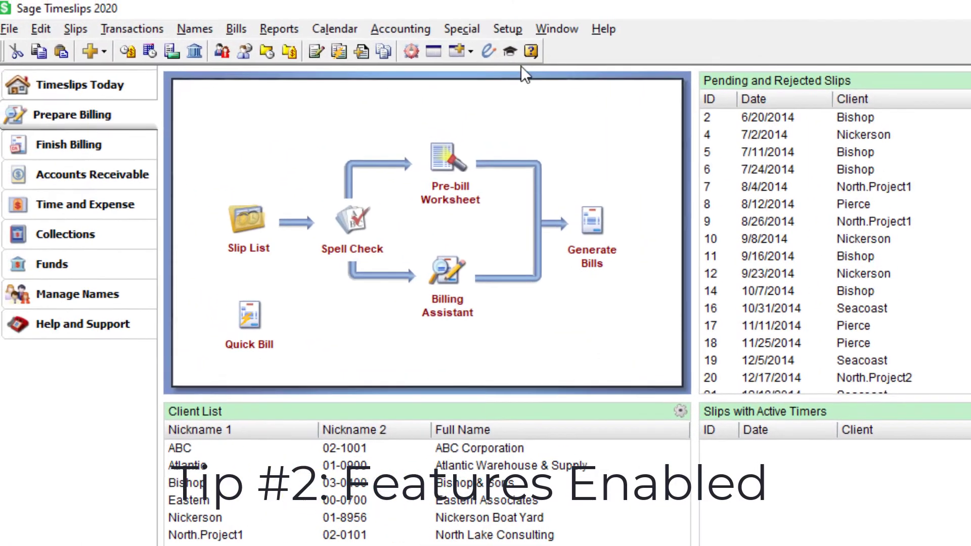
In the slip features, disable Custom fields (extra), End Date field on slips and Time Estimated field on slips.
{"action": "left_click", "coordinate": [509, 30]}
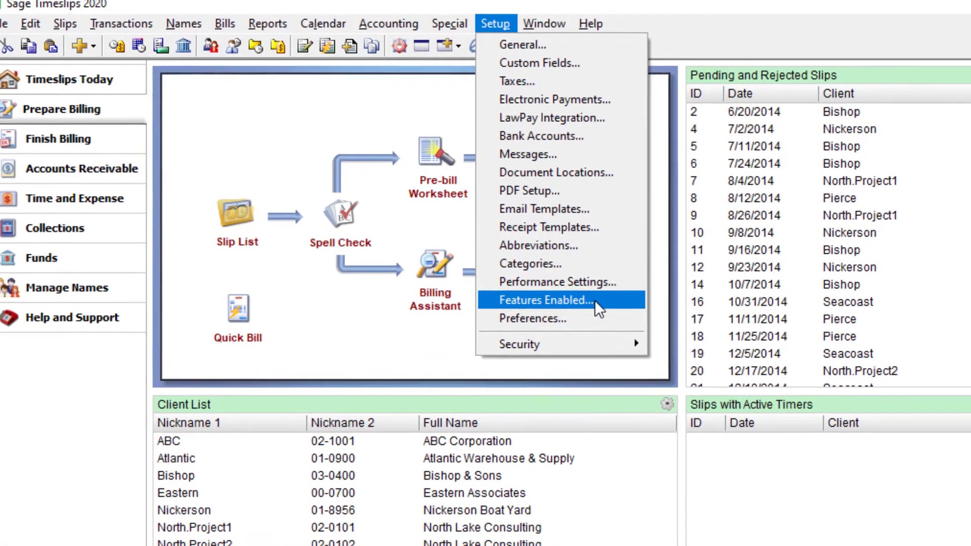
{"action": "left_click", "coordinate": [615, 310]}
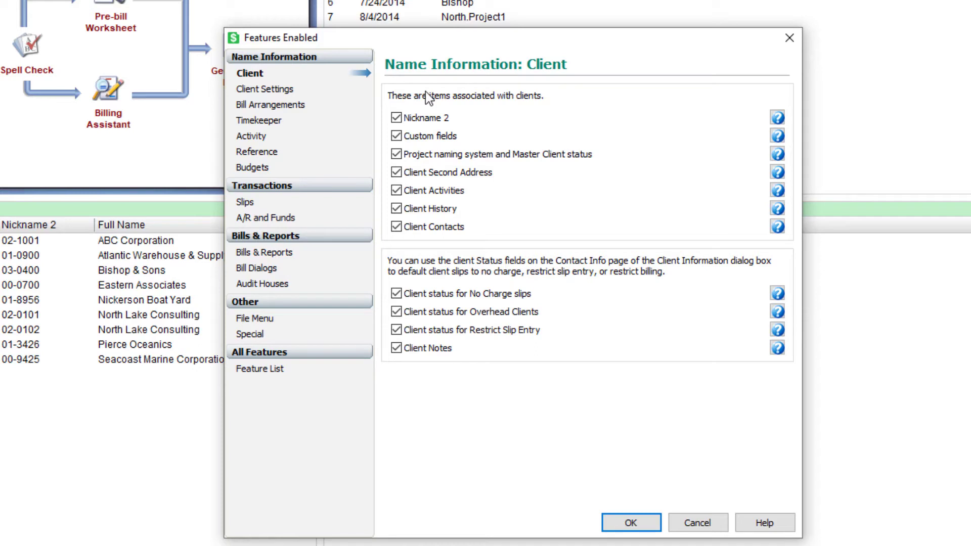
{"action": "left_click", "coordinate": [252, 202]}
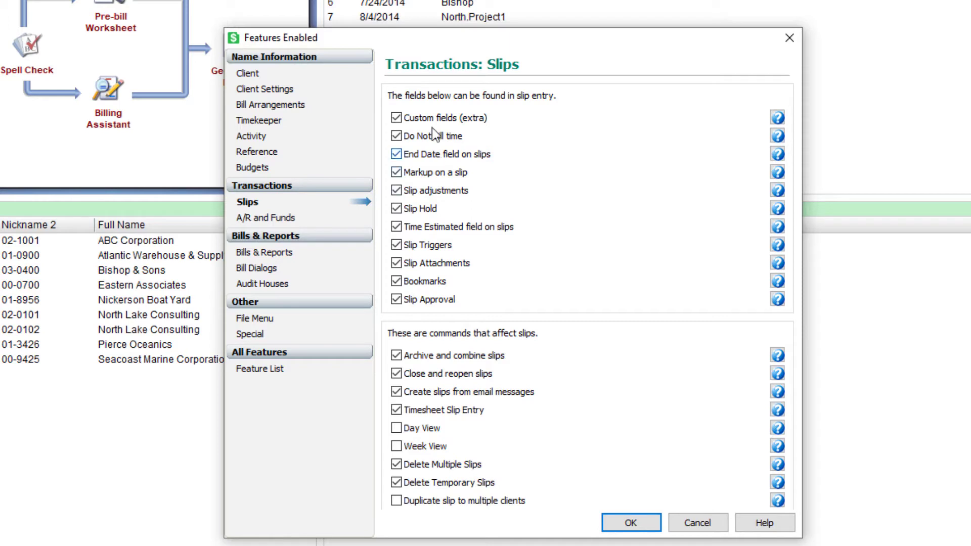
{"action": "left_click", "coordinate": [396, 116]}
{"action": "left_click", "coordinate": [396, 119]}
Disable the References feature and accept shutting off all the deselected features.
{"action": "left_click", "coordinate": [325, 152]}
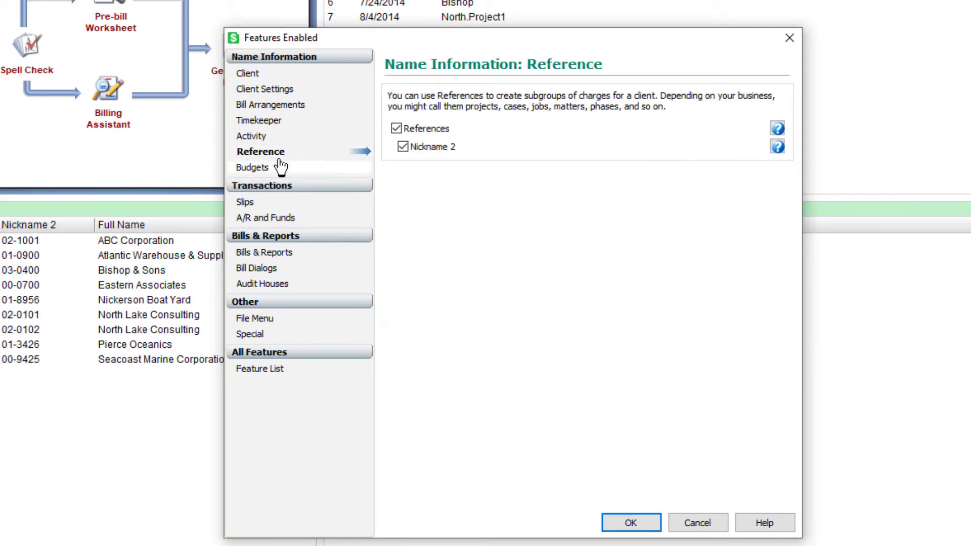
{"action": "left_click", "coordinate": [399, 128]}
{"action": "left_click", "coordinate": [623, 527]}
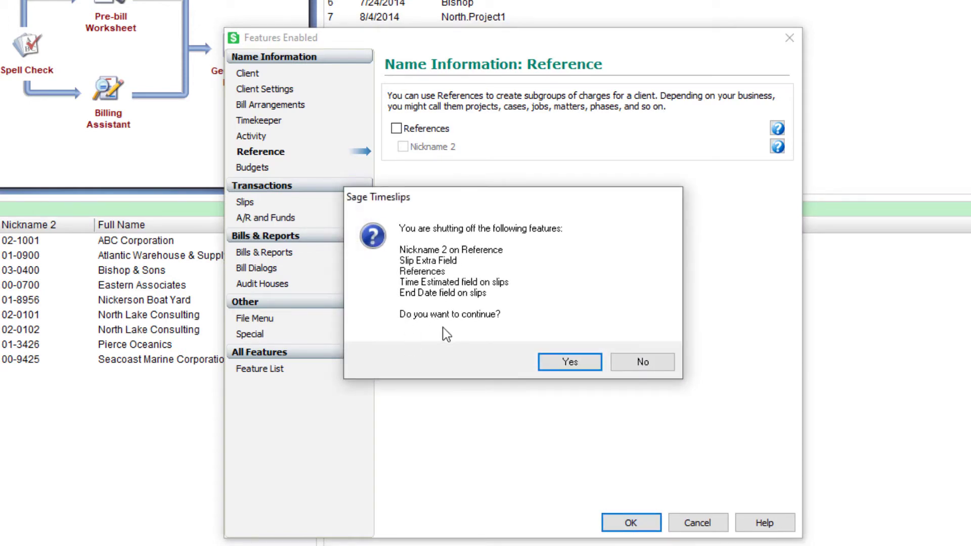
{"action": "left_click", "coordinate": [561, 361]}
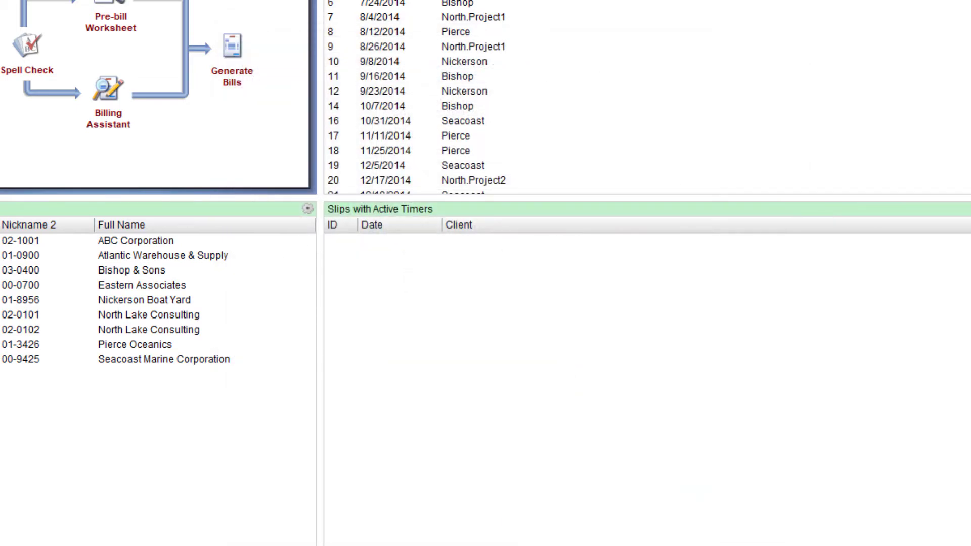
Open a new slip entry and examine its Client field and reduced set of fields.
{"action": "key", "text": "ctrl+m"}
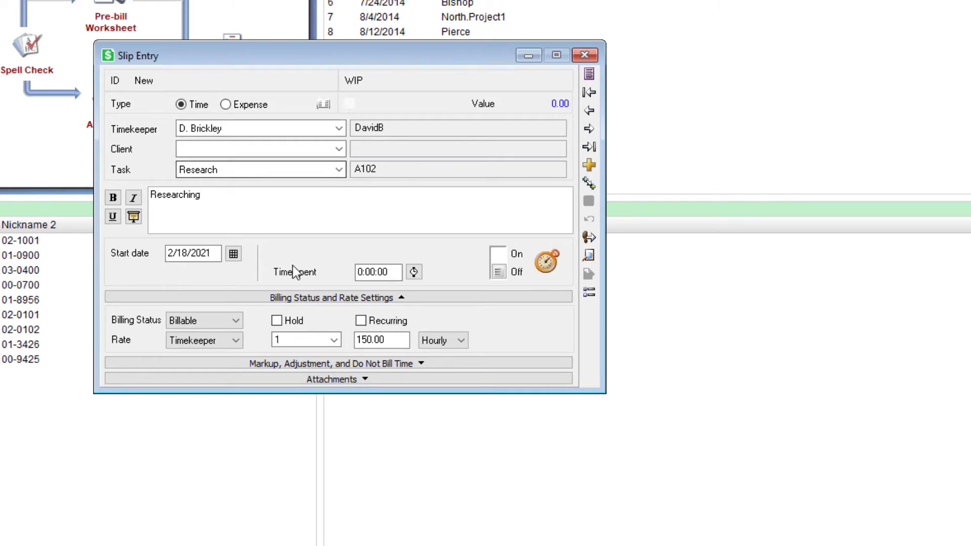
{"action": "left_click", "coordinate": [339, 148]}
{"action": "left_click", "coordinate": [340, 148]}
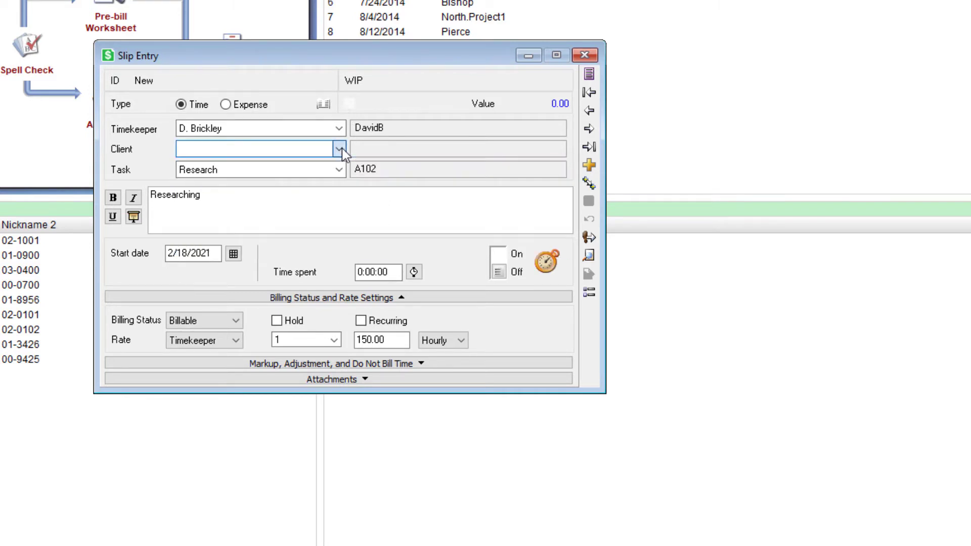
{"action": "left_click", "coordinate": [231, 205]}
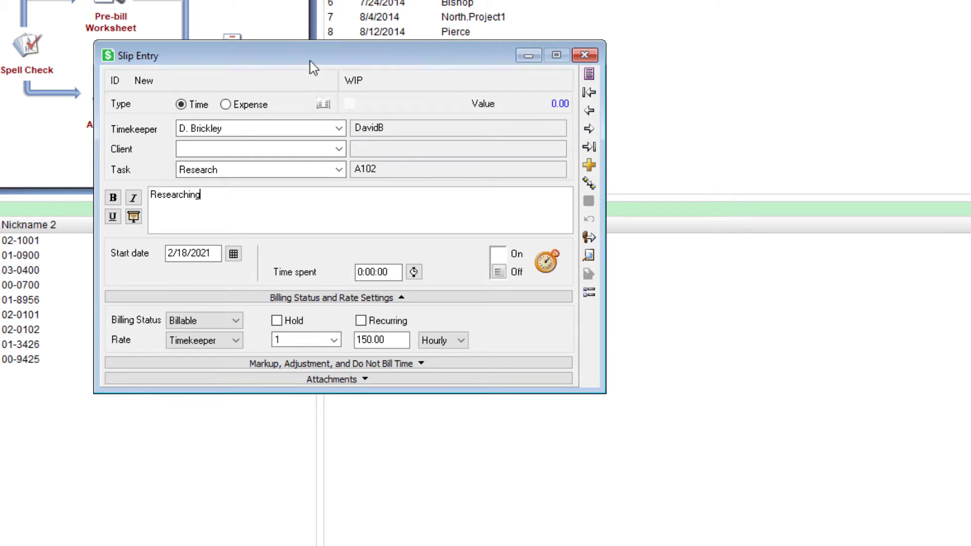
{"action": "left_click_drag", "start_coordinate": [310, 64], "coordinate": [310, 78]}
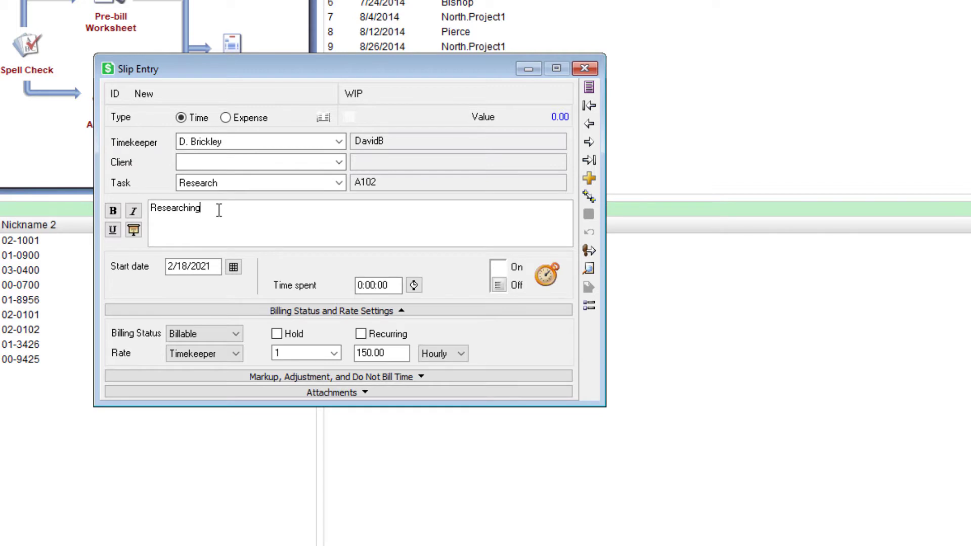
Delete the "Researching" description from the new slip.
{"action": "left_click_drag", "start_coordinate": [217, 210], "coordinate": [147, 209]}
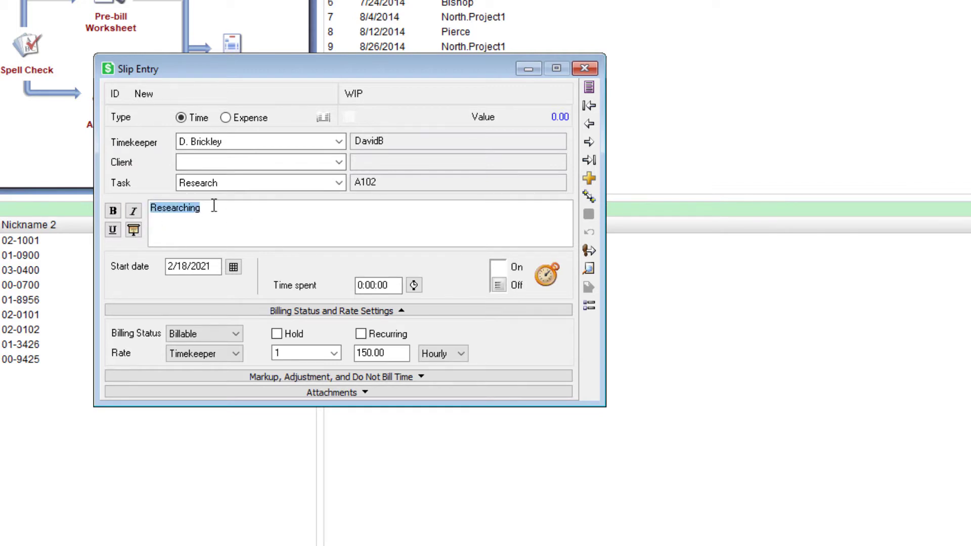
{"action": "left_click_drag", "start_coordinate": [212, 215], "coordinate": [129, 203]}
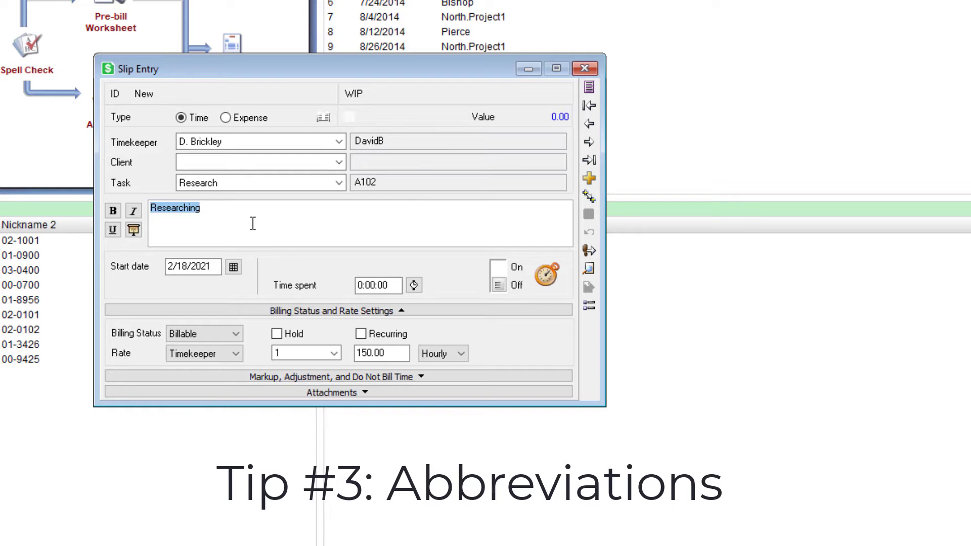
{"action": "left_click_drag", "start_coordinate": [252, 209], "coordinate": [71, 201]}
{"action": "key", "text": "BackSpace"}
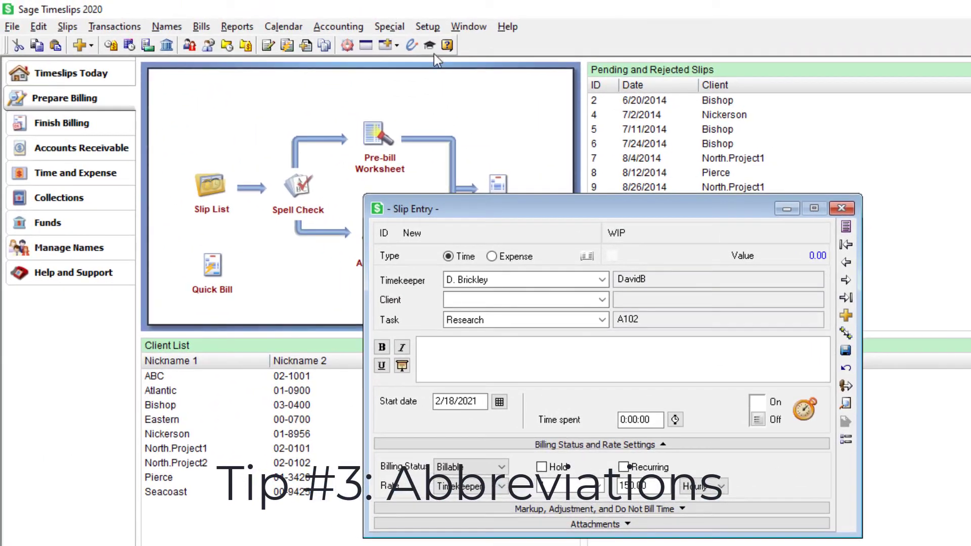
Open the database abbreviations and examine the CC abbreviation and its expansion.
{"action": "left_click", "coordinate": [429, 26]}
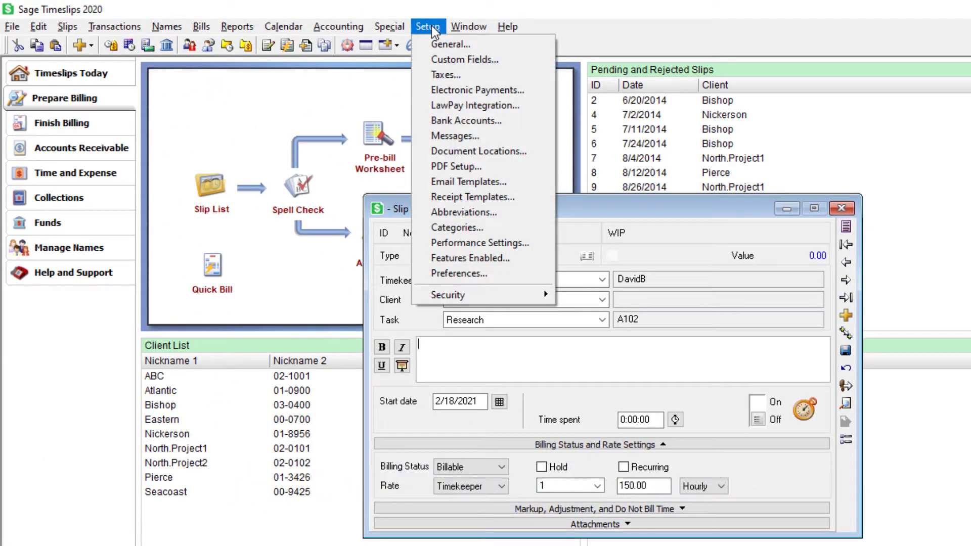
{"action": "left_click", "coordinate": [476, 216]}
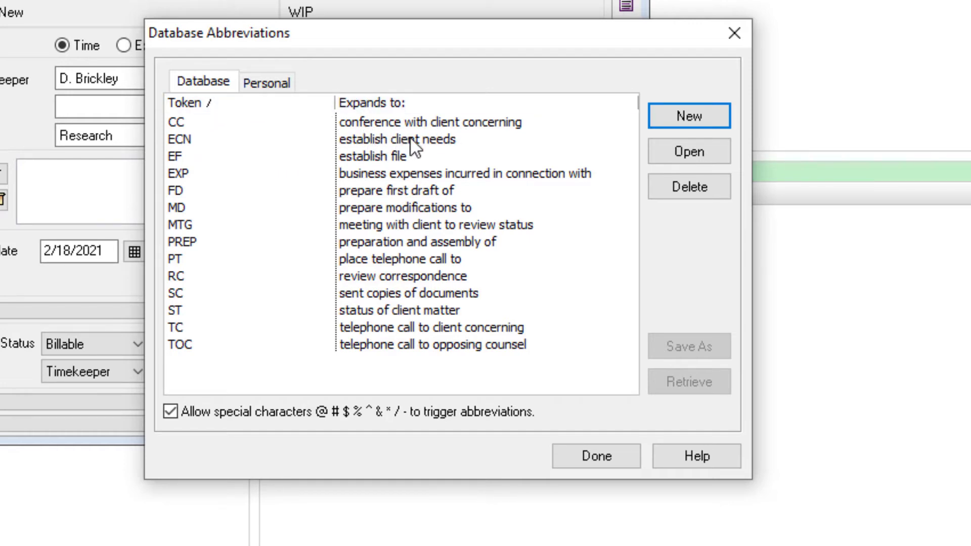
{"action": "left_click", "coordinate": [189, 123]}
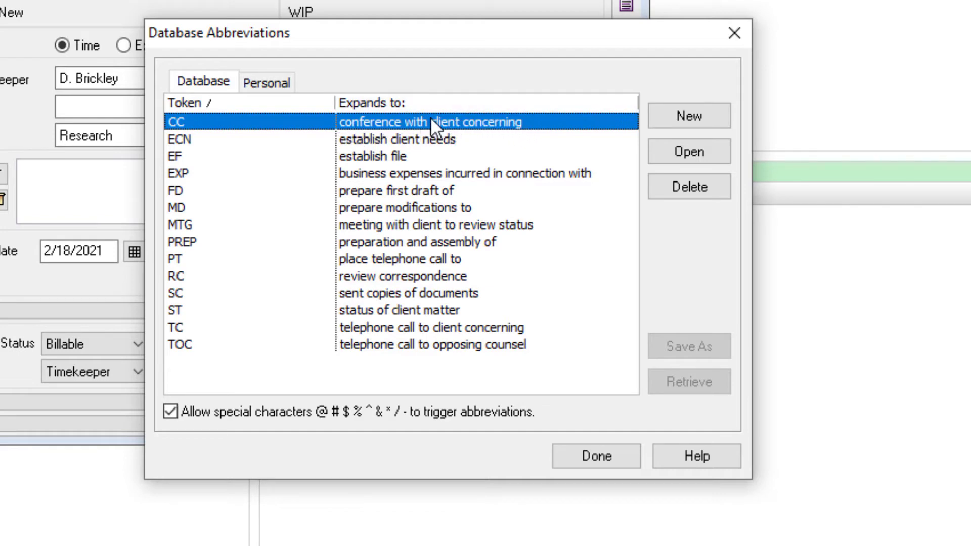
Create a database abbreviation with the token LTOC that expands to "Letter to opposing counsel".
{"action": "left_click", "coordinate": [695, 119]}
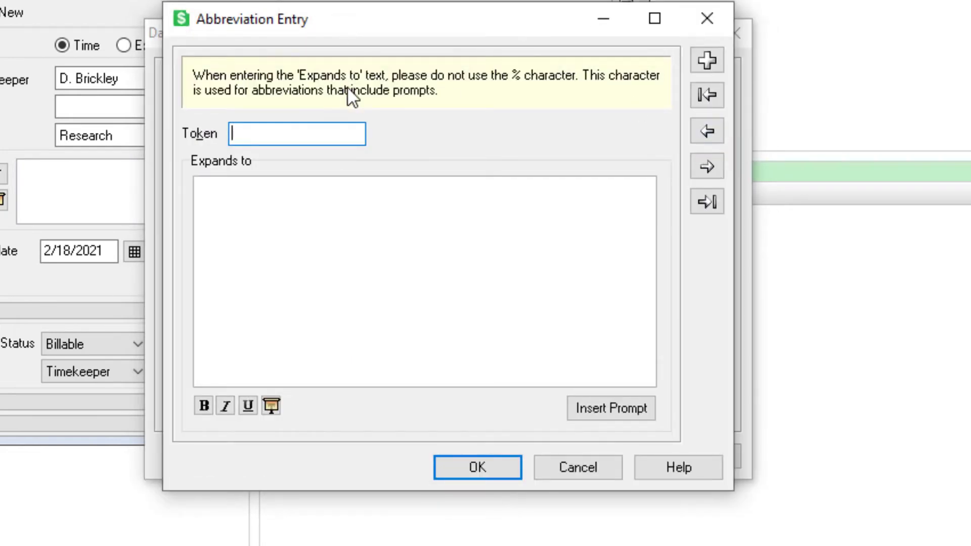
{"action": "type", "text": "LTO"}
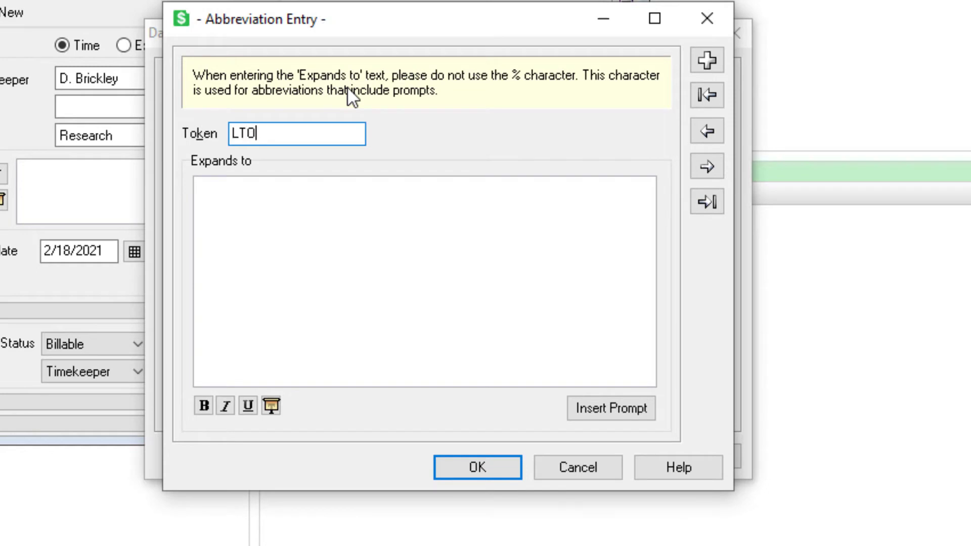
{"action": "type", "text": "C"}
{"action": "left_click", "coordinate": [427, 211]}
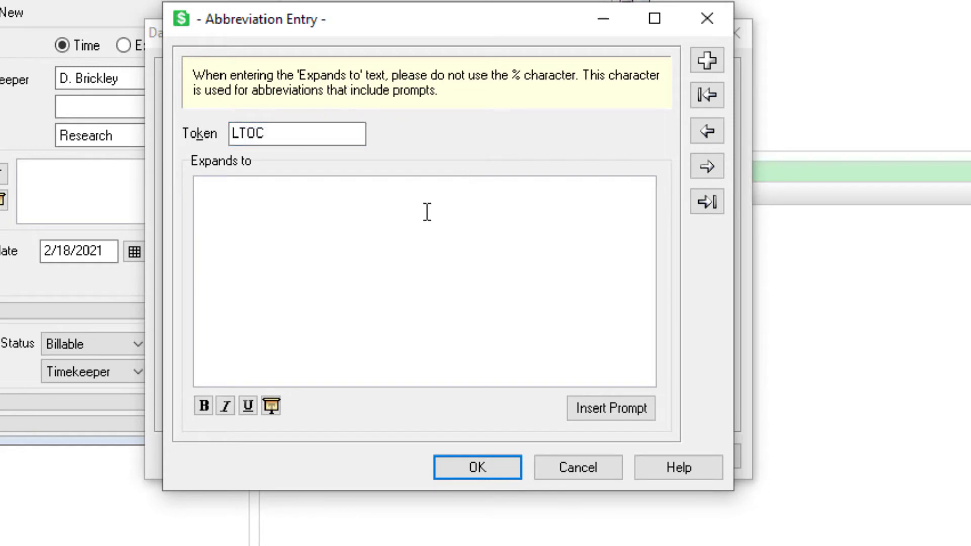
{"action": "type", "text": "Letter to opposing"}
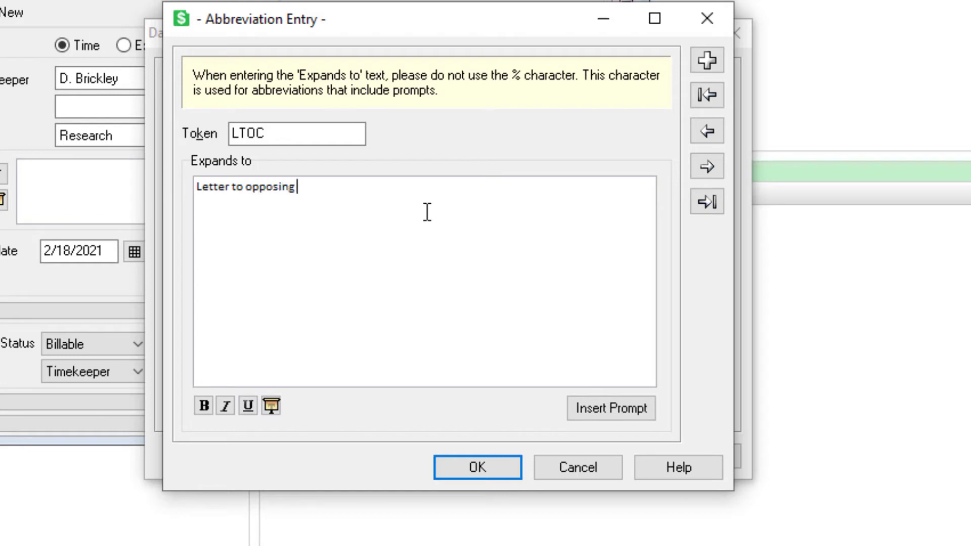
{"action": "type", "text": " counsel"}
Add the prompt "enter cliamint name" to the end of the LTOC expansion, save it and finish with the database abbreviations.
{"action": "left_click", "coordinate": [612, 412]}
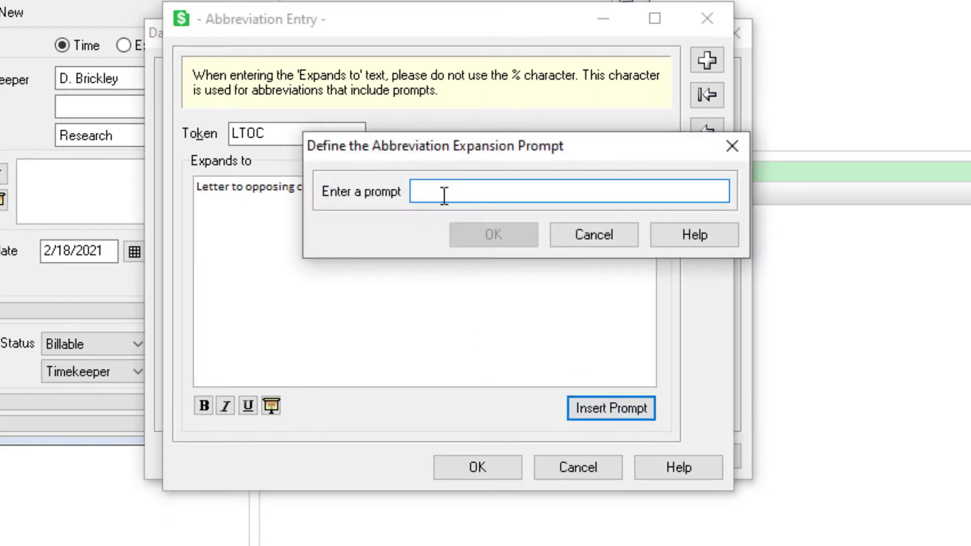
{"action": "type", "text": "enter c"}
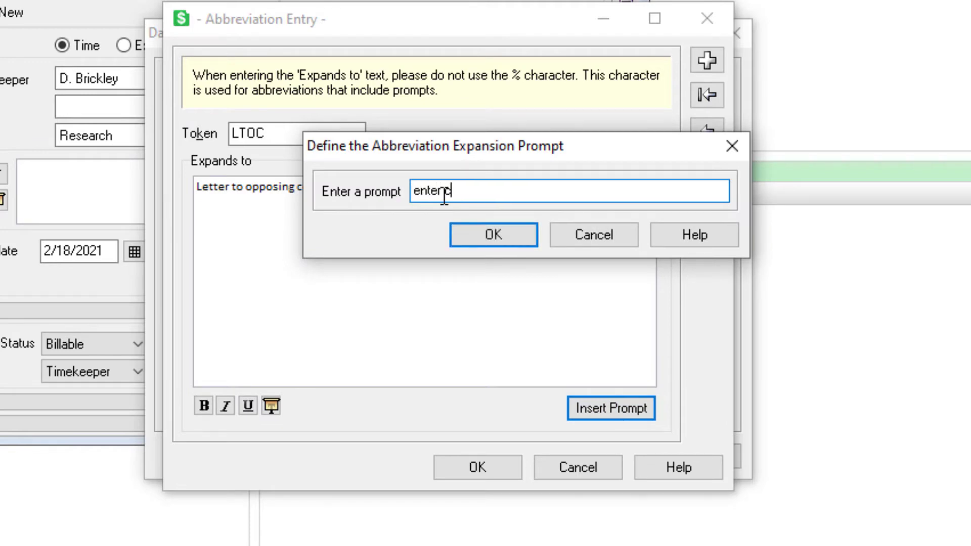
{"action": "type", "text": "liamint name"}
{"action": "left_click", "coordinate": [499, 238]}
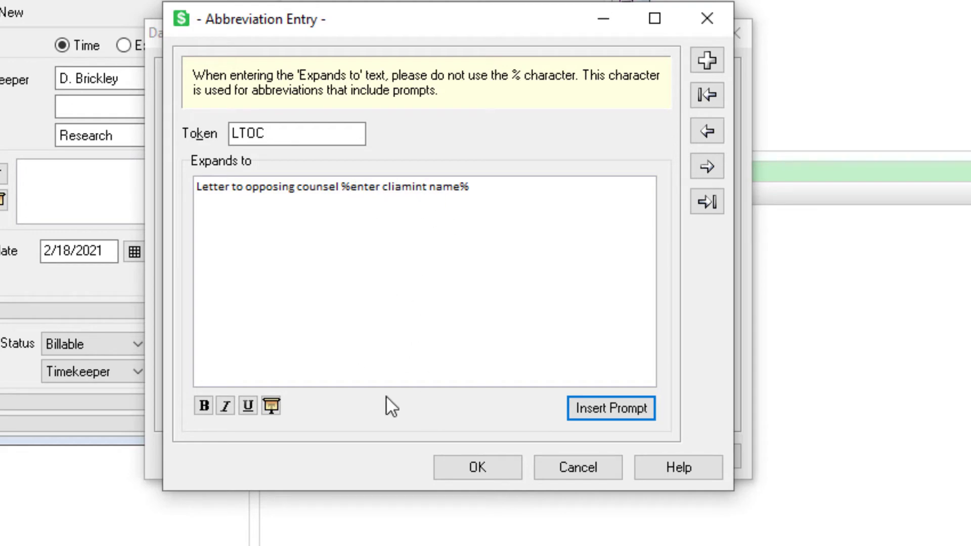
{"action": "left_click", "coordinate": [465, 464]}
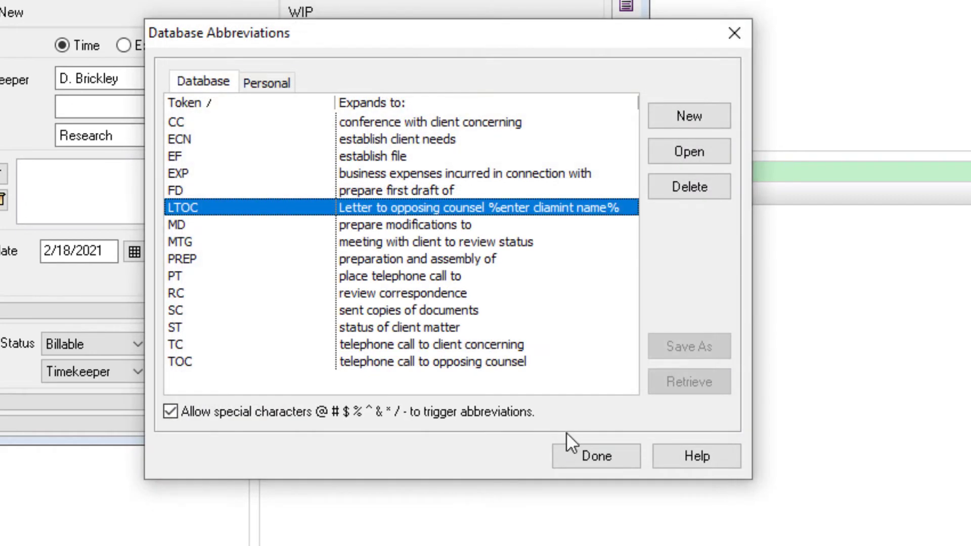
{"action": "left_click", "coordinate": [602, 451]}
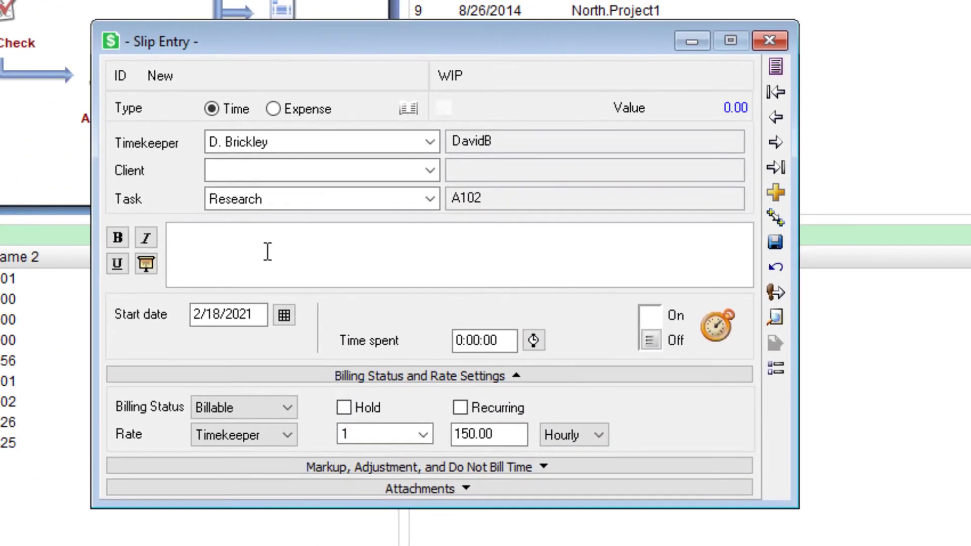
Expand the ltoc abbreviation in the slip description and fill in the claimant's full name at its prompt.
{"action": "type", "text": "ltoc"}
{"action": "key", "text": "space"}
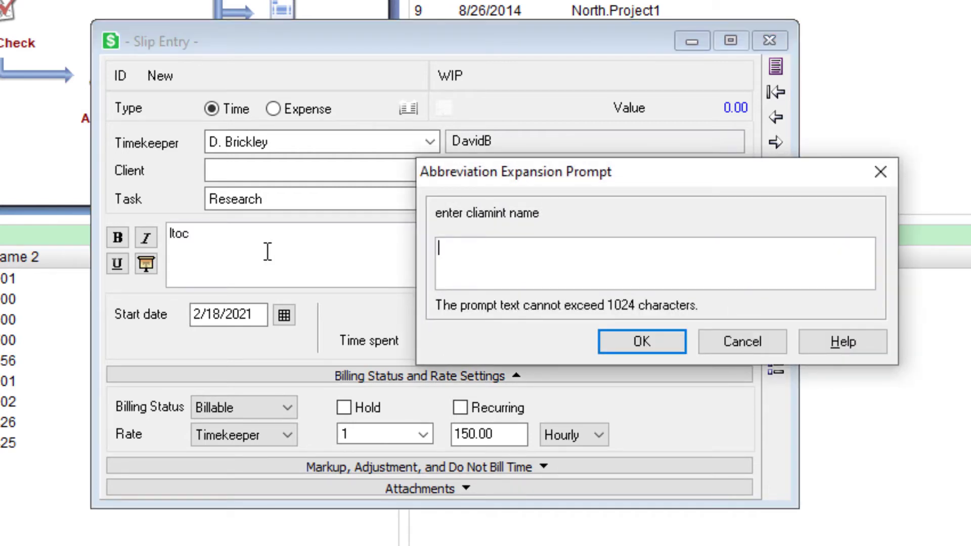
{"action": "type", "text": "JOhn Smith"}
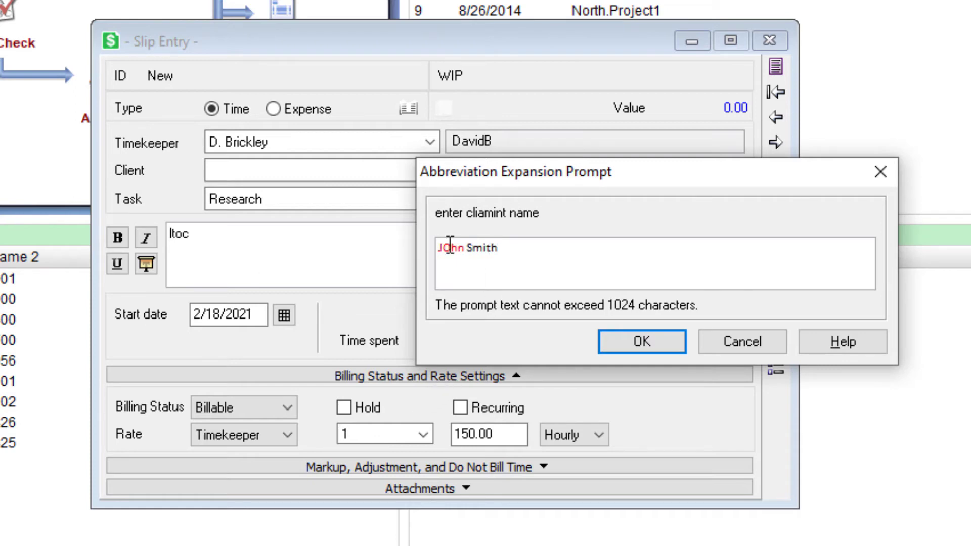
{"action": "left_click_drag", "start_coordinate": [443, 248], "coordinate": [450, 248]}
{"action": "type", "text": "o"}
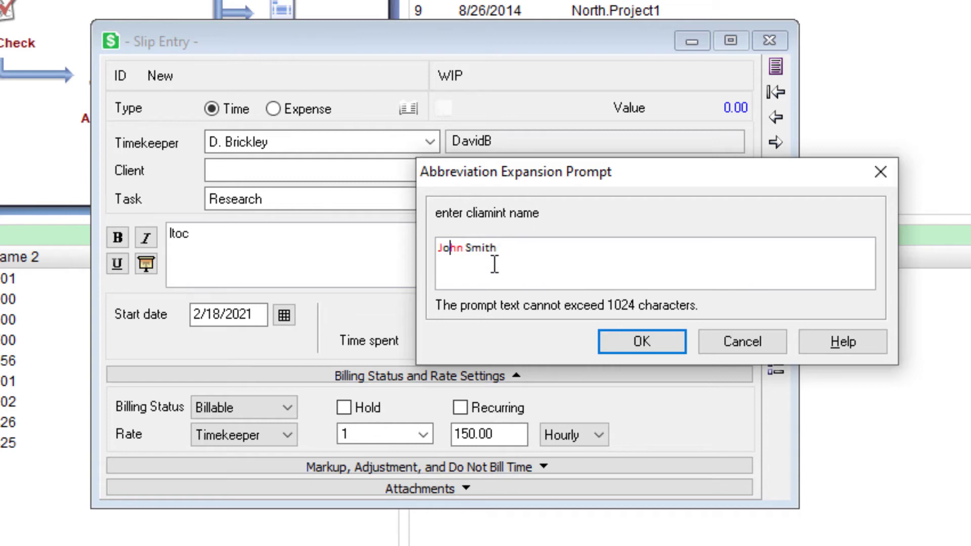
{"action": "left_click", "coordinate": [648, 336]}
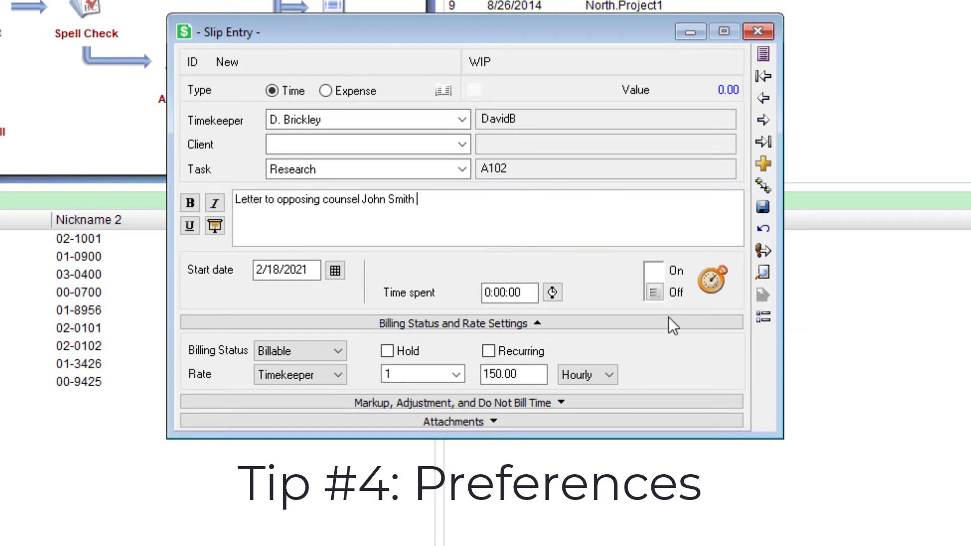
Open the personal preferences and compare the general slip options with the fields of the slip entry.
{"action": "left_click", "coordinate": [764, 316]}
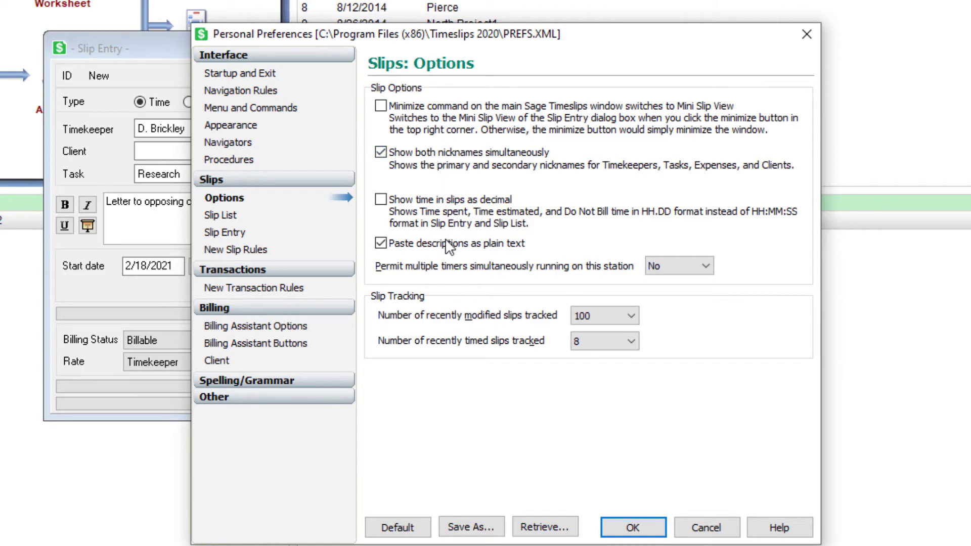
{"action": "left_click_drag", "start_coordinate": [395, 35], "coordinate": [727, 31]}
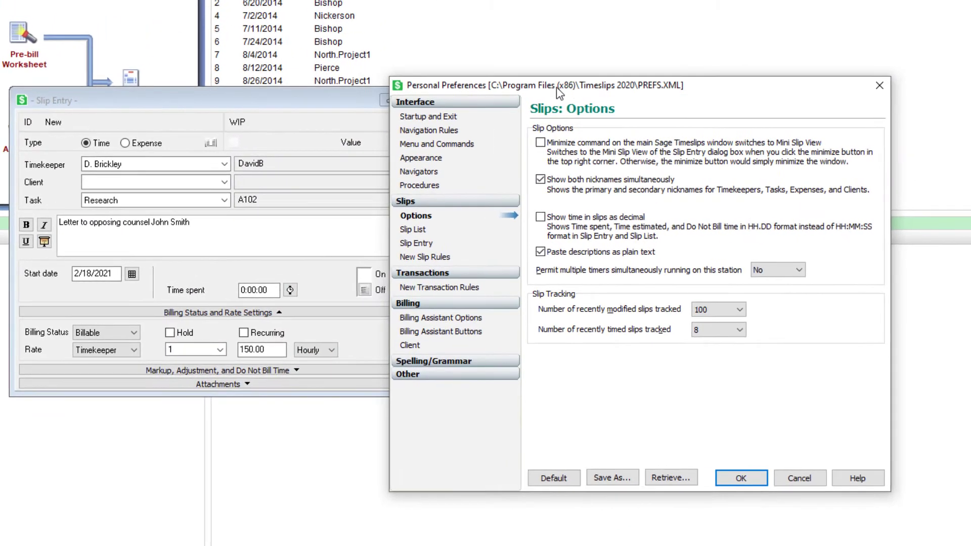
{"action": "left_click_drag", "start_coordinate": [556, 87], "coordinate": [627, 93]}
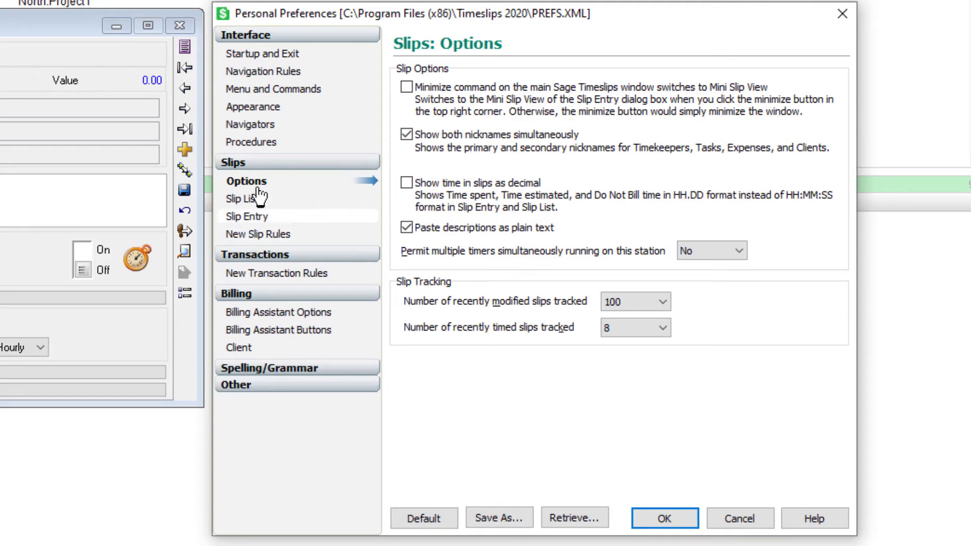
{"action": "left_click_drag", "start_coordinate": [467, 22], "coordinate": [332, 18]}
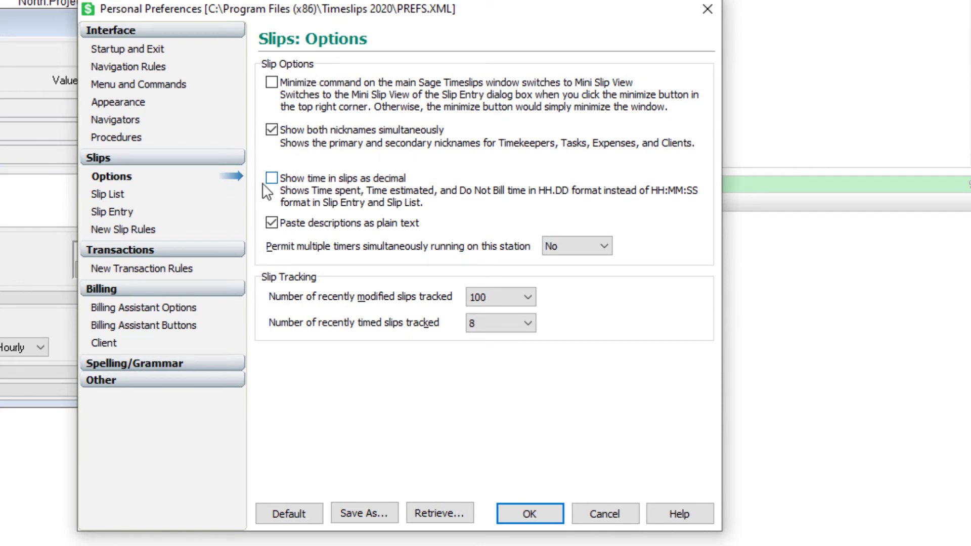
{"action": "left_click_drag", "start_coordinate": [337, 15], "coordinate": [374, 15]}
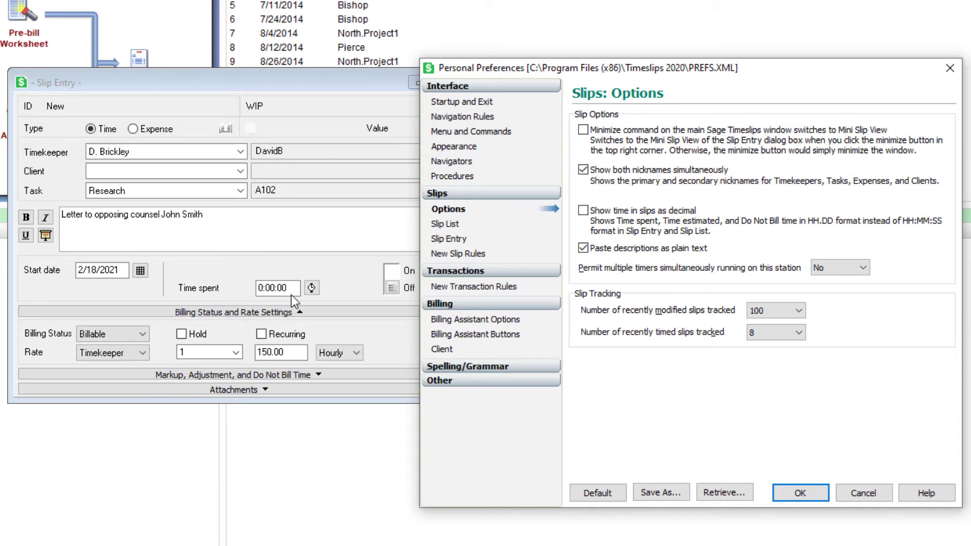
{"action": "left_click", "coordinate": [799, 493]}
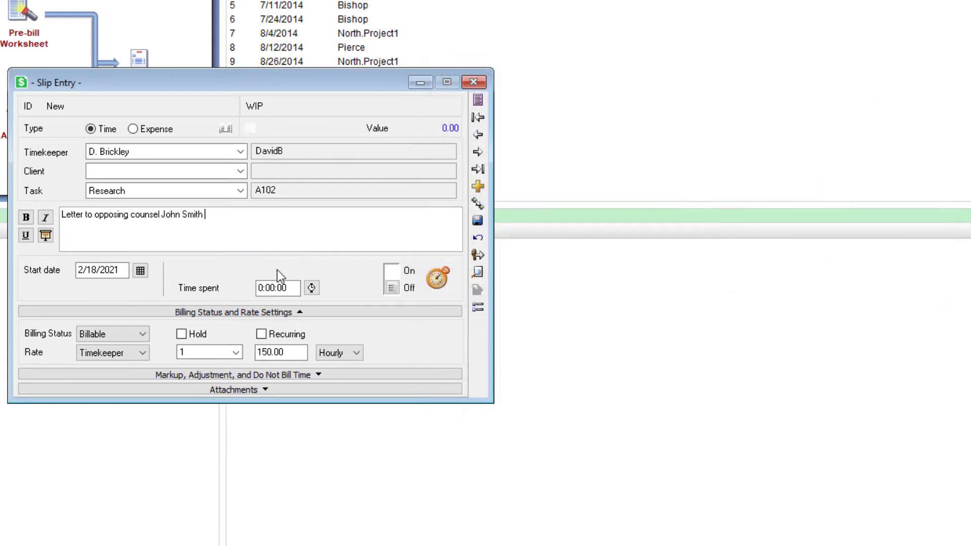
Try .6 and .1 as time spent values on the current slip.
{"action": "left_click", "coordinate": [286, 288]}
{"action": "double_click", "coordinate": [288, 286]}
{"action": "type", "text": ".6"}
{"action": "key", "text": "Tab"}
{"action": "left_click_drag", "start_coordinate": [294, 287], "coordinate": [189, 283]}
{"action": "type", "text": ".1"}
{"action": "key", "text": "Tab"}
{"action": "left_click", "coordinate": [288, 289]}
{"action": "left_click_drag", "start_coordinate": [288, 288], "coordinate": [242, 286]}
Turn on the preference for showing time in slips as decimal.
{"action": "left_click", "coordinate": [477, 308]}
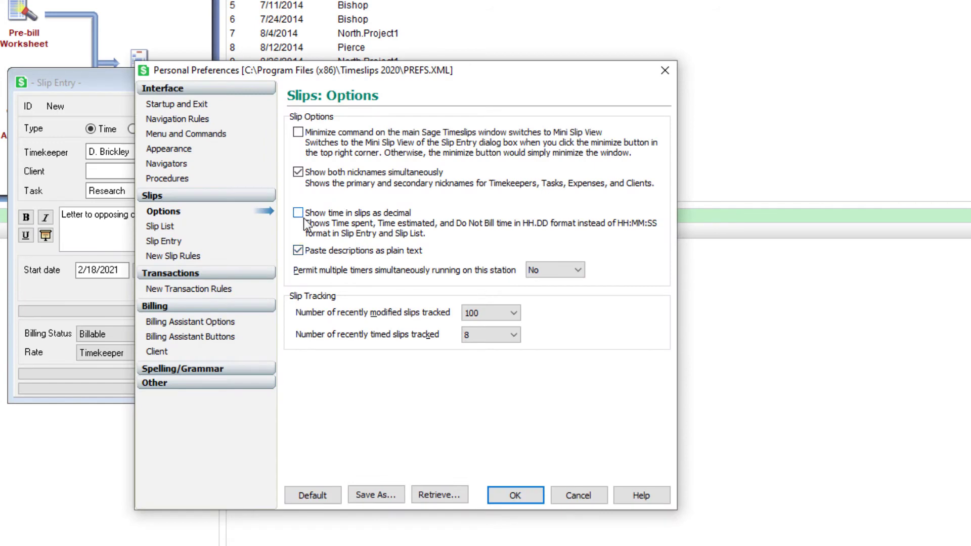
{"action": "left_click", "coordinate": [298, 213]}
{"action": "left_click", "coordinate": [510, 491]}
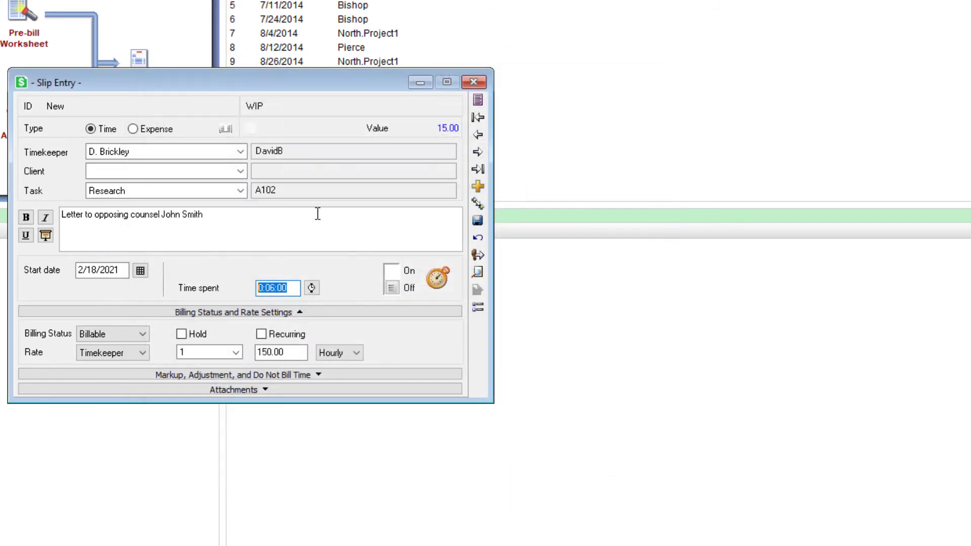
Discard the current slip without saving and enter .1 as the time spent on the new blank slip.
{"action": "left_click", "coordinate": [472, 83]}
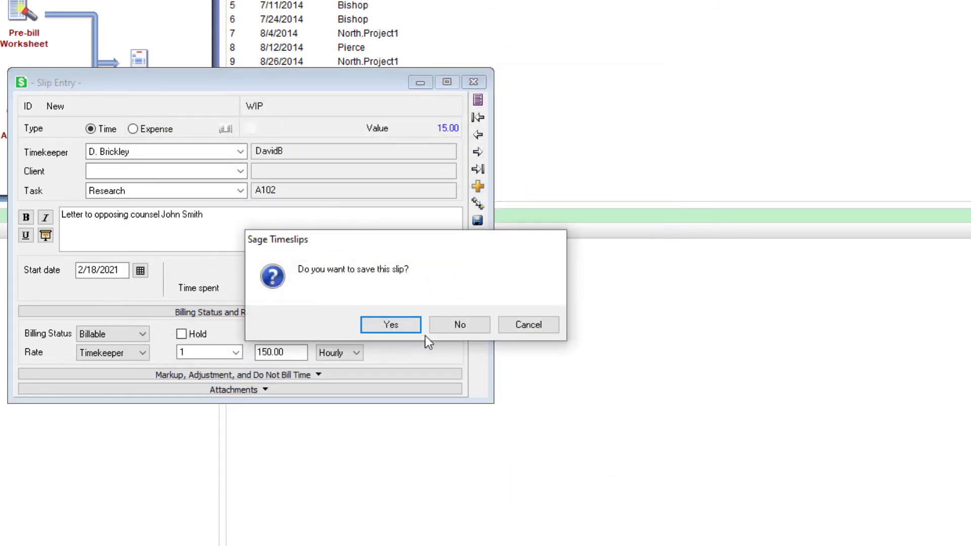
{"action": "left_click", "coordinate": [463, 326]}
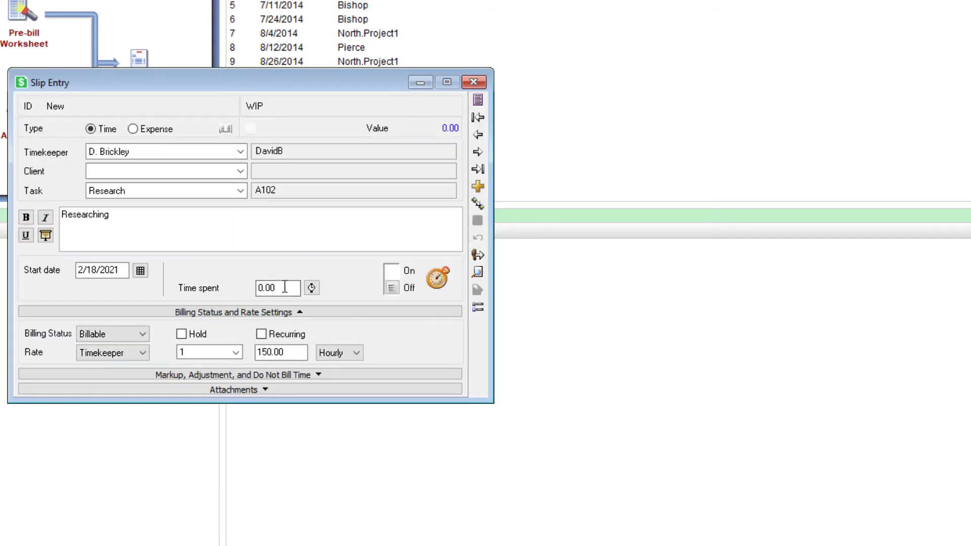
{"action": "left_click_drag", "start_coordinate": [284, 287], "coordinate": [231, 282]}
{"action": "type", "text": ".1"}
{"action": "key", "text": "Tab"}
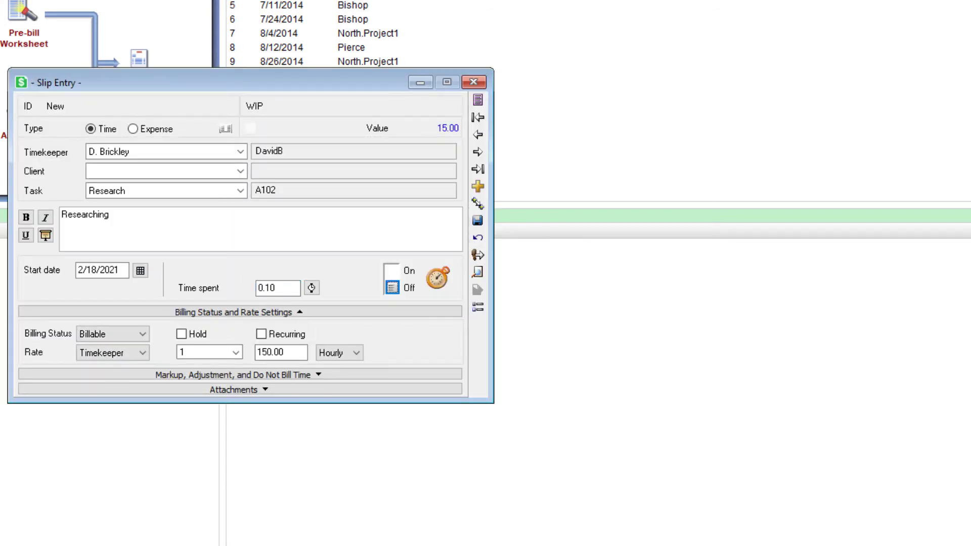
{"action": "left_click", "coordinate": [285, 231]}
Examine the Slip List preferences and the field order choices in the Slip Entry preferences.
{"action": "left_click", "coordinate": [478, 311]}
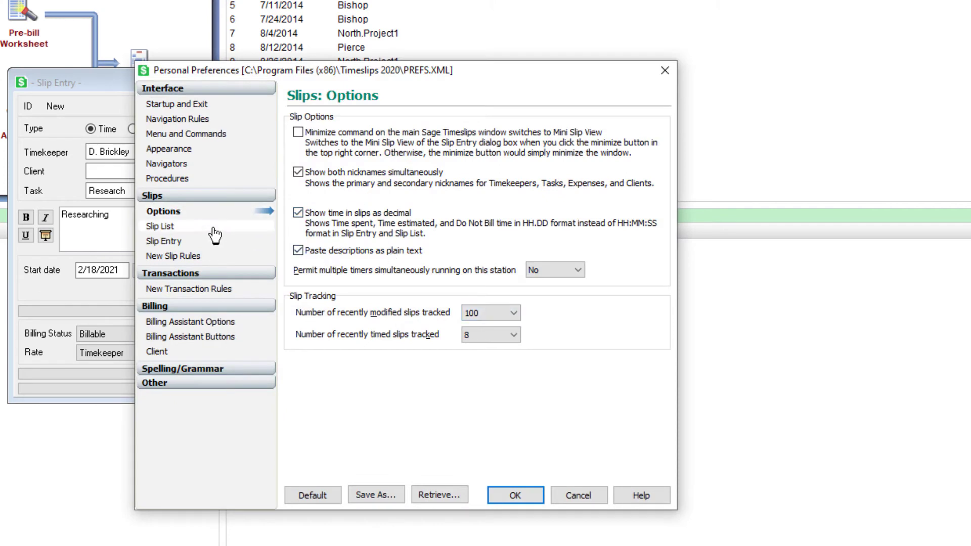
{"action": "left_click", "coordinate": [163, 227]}
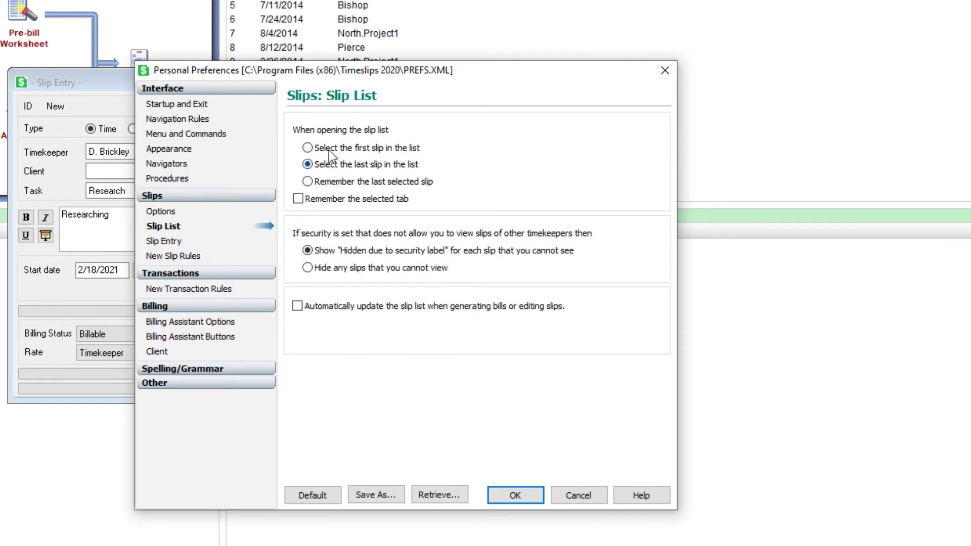
{"action": "left_click", "coordinate": [162, 242]}
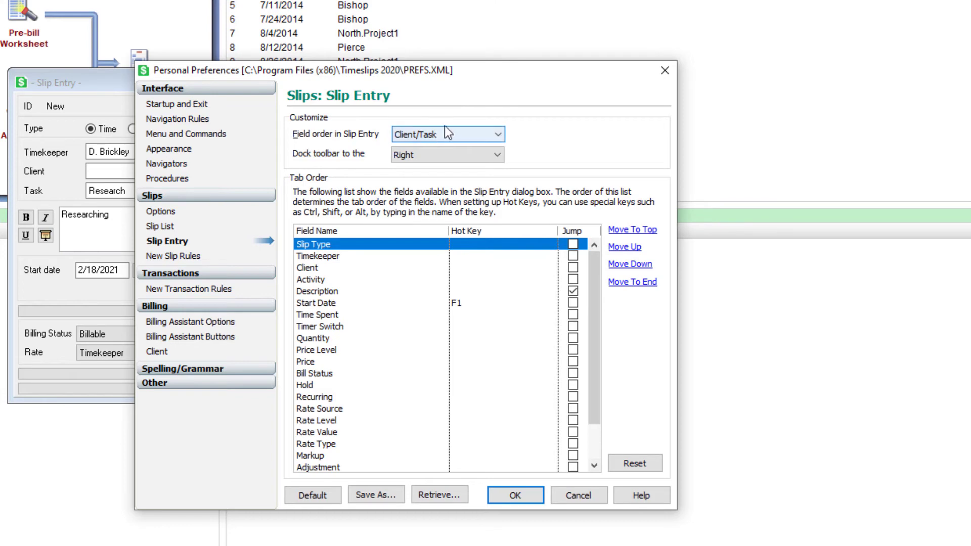
{"action": "left_click_drag", "start_coordinate": [409, 71], "coordinate": [449, 70]}
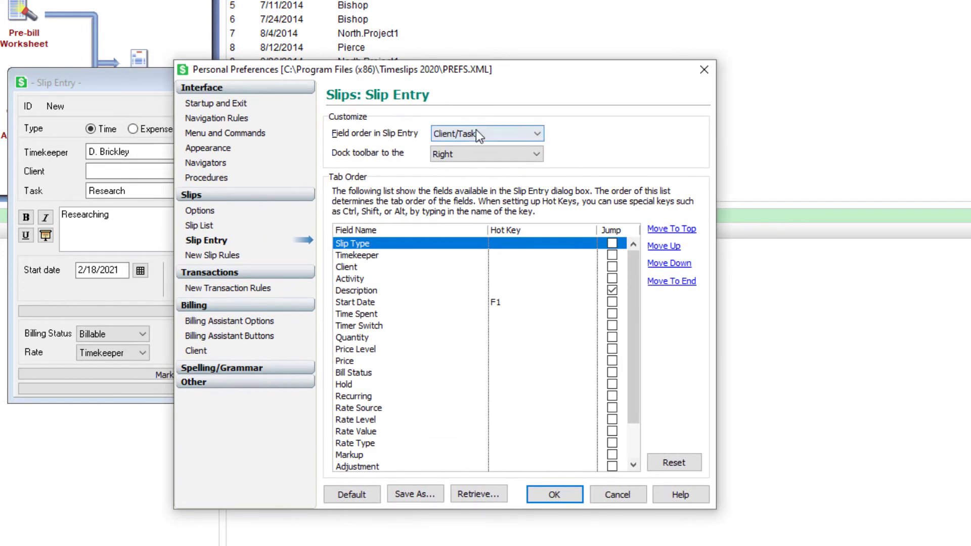
{"action": "left_click", "coordinate": [484, 137]}
{"action": "left_click", "coordinate": [470, 135]}
Examine the docking choices for the slip entry toolbar, with the preferences placed beside the slip.
{"action": "left_click_drag", "start_coordinate": [443, 71], "coordinate": [768, 72]}
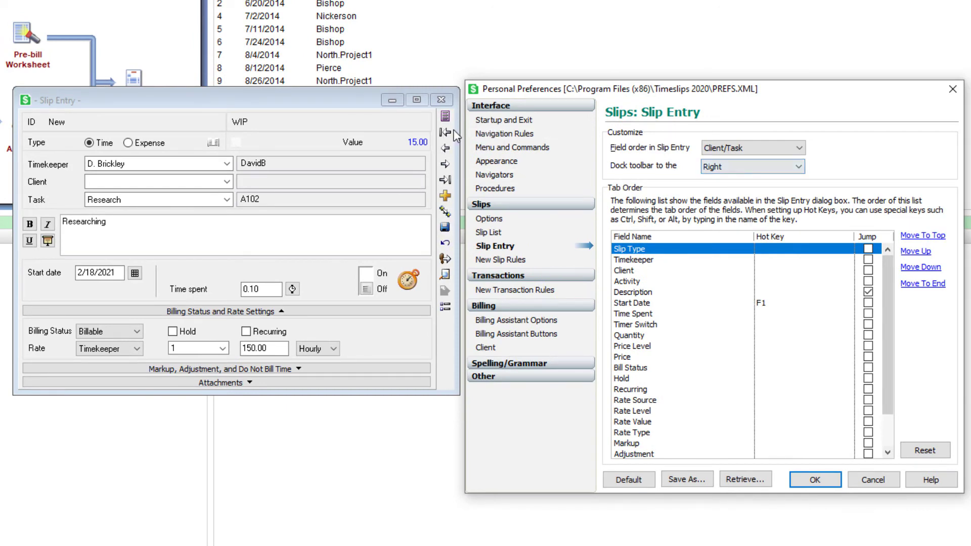
{"action": "left_click", "coordinate": [753, 171]}
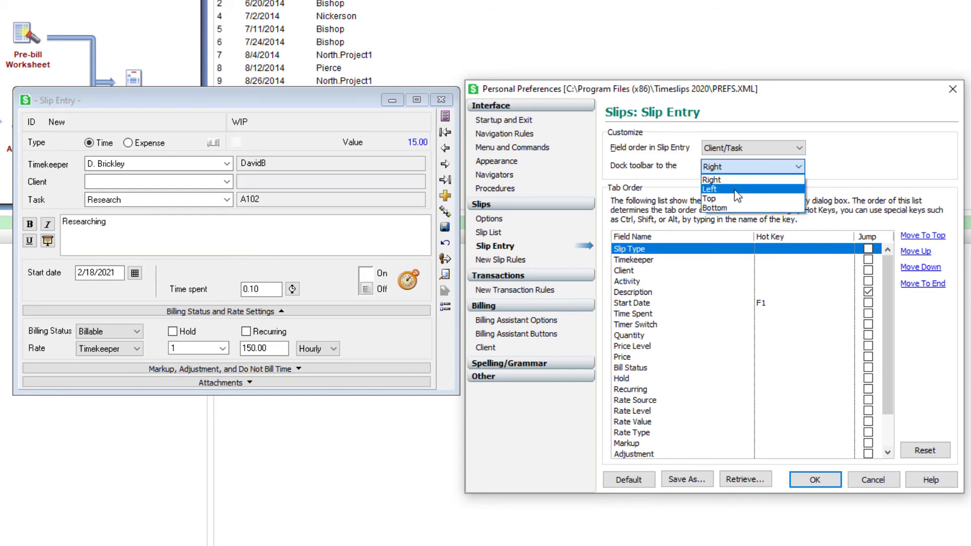
{"action": "left_click", "coordinate": [658, 191]}
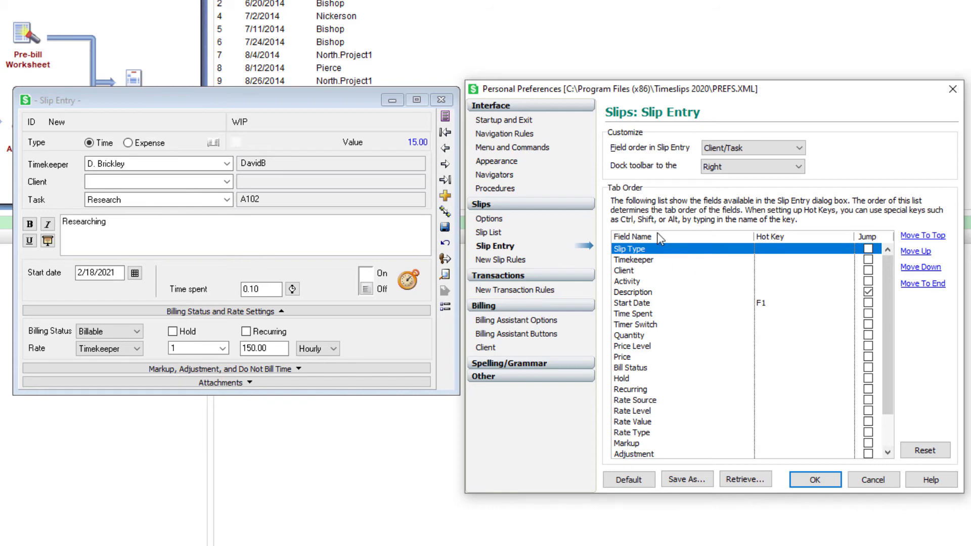
Examine the tab order of the slip entry fields, including Slip Type, Activity and Start Date, and close the preferences.
{"action": "left_click", "coordinate": [639, 291]}
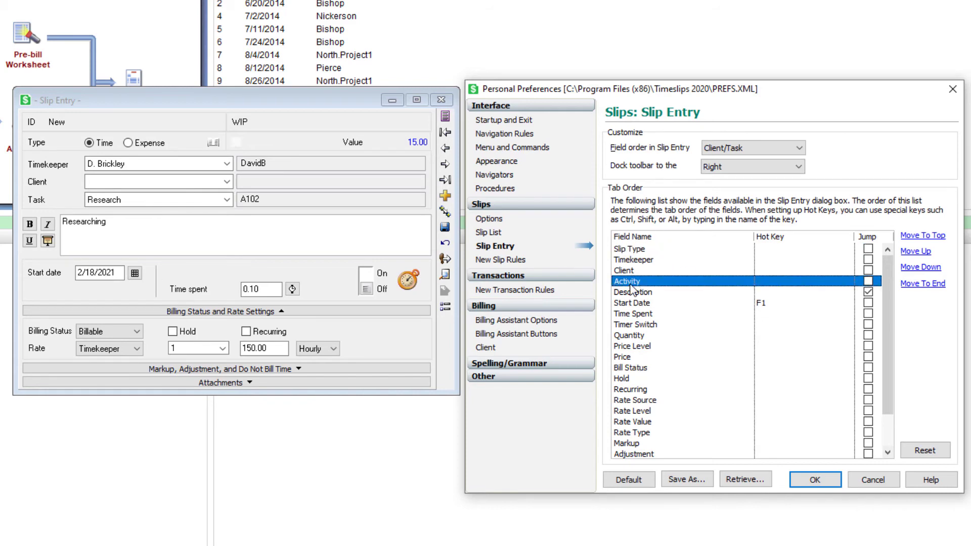
{"action": "left_click", "coordinate": [636, 251]}
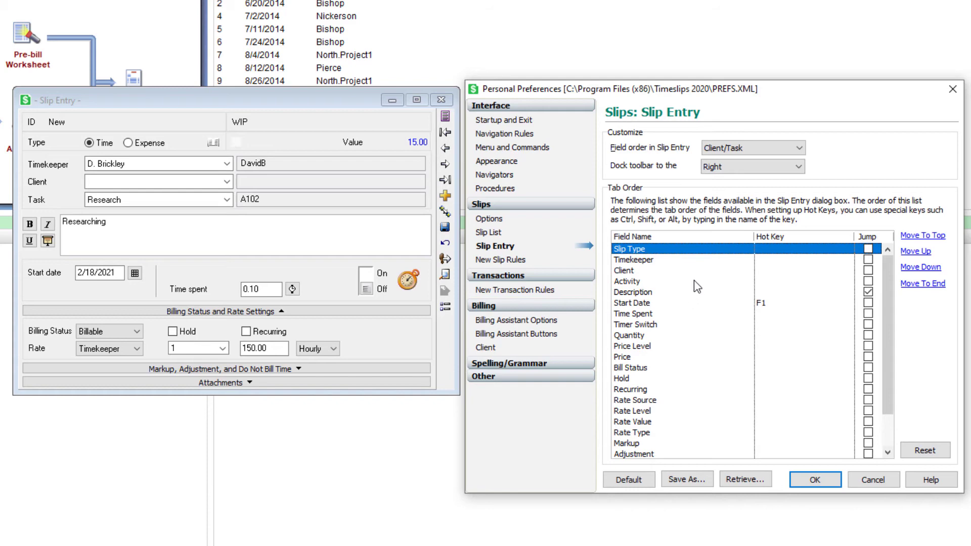
{"action": "left_click", "coordinate": [672, 303]}
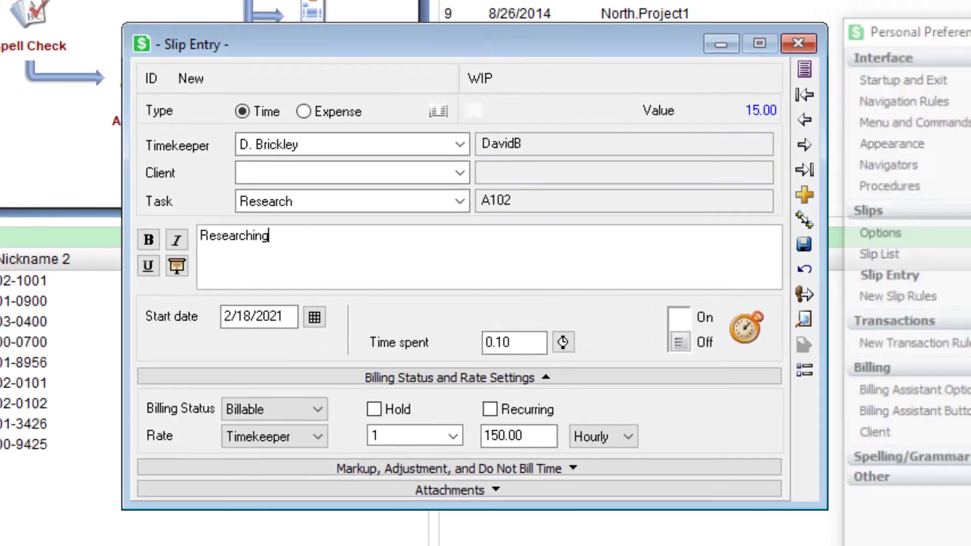
{"action": "left_click", "coordinate": [815, 479]}
Check the order in which the slip's fields receive focus, including Timekeeper and Start date.
{"action": "left_click", "coordinate": [184, 163]}
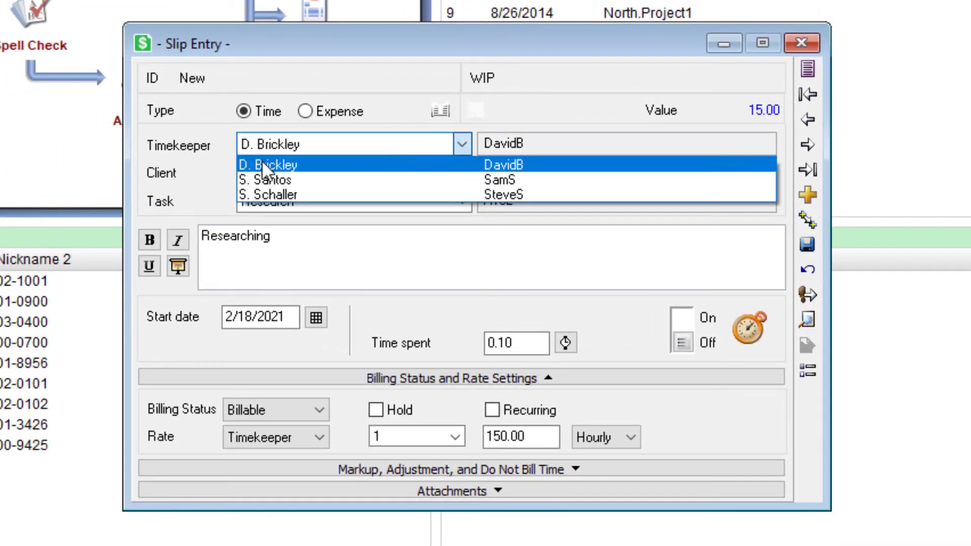
{"action": "left_click", "coordinate": [262, 161]}
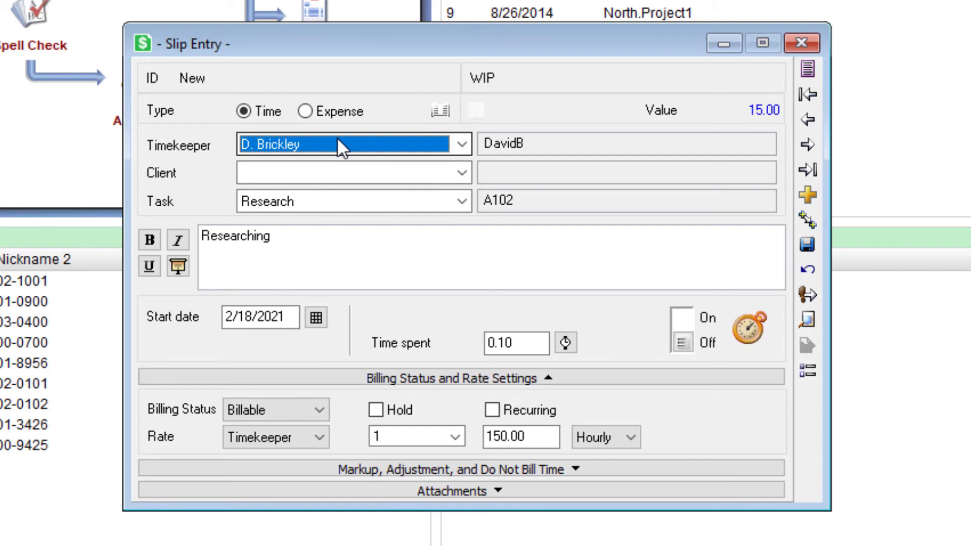
{"action": "key", "text": "Tab"}
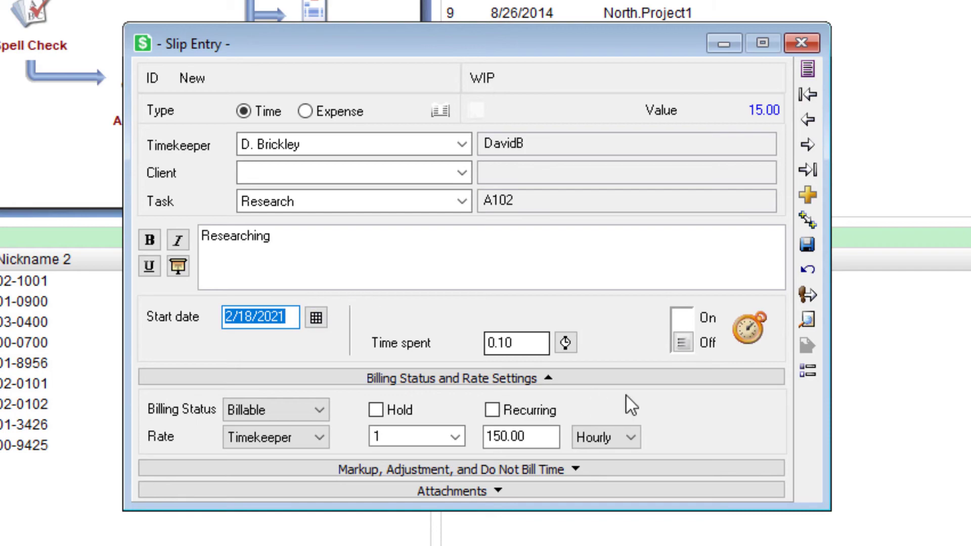
Set Time Spent as a Jump field alongside Description in the Slip Entry tab order and save the preferences.
{"action": "left_click", "coordinate": [808, 371]}
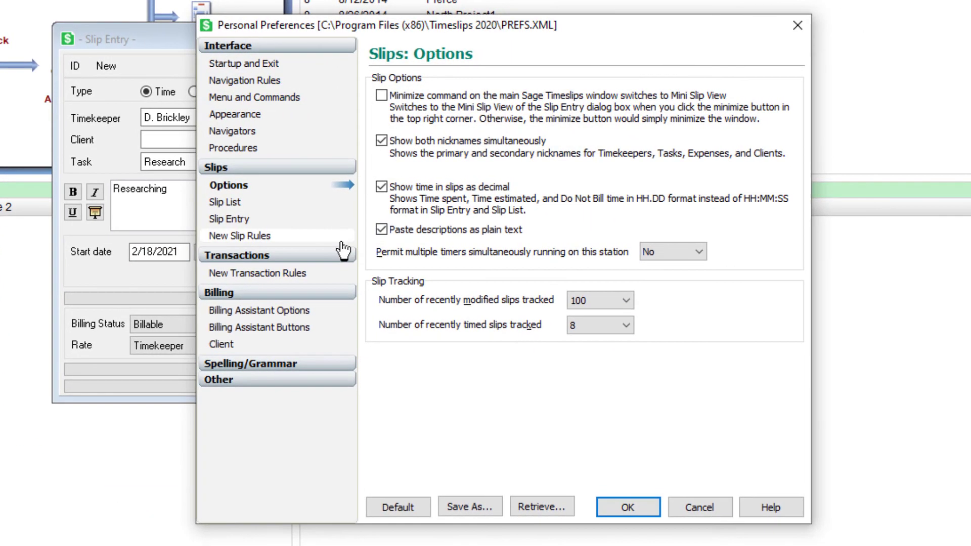
{"action": "left_click", "coordinate": [230, 218]}
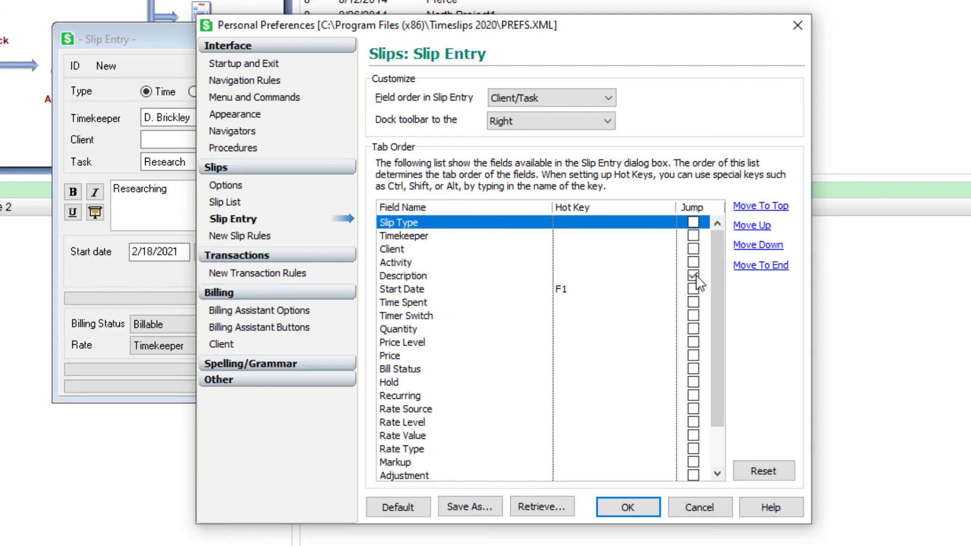
{"action": "left_click", "coordinate": [417, 277]}
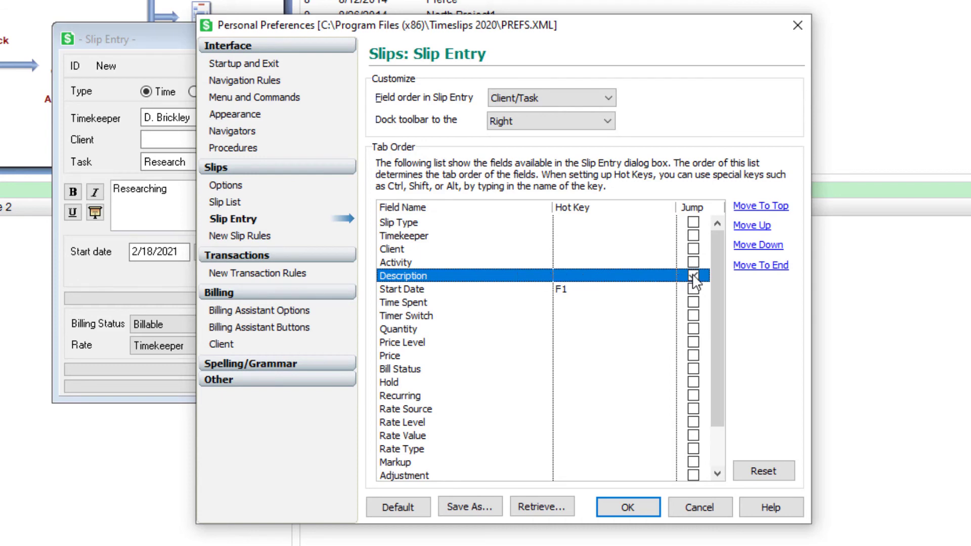
{"action": "left_click", "coordinate": [694, 303]}
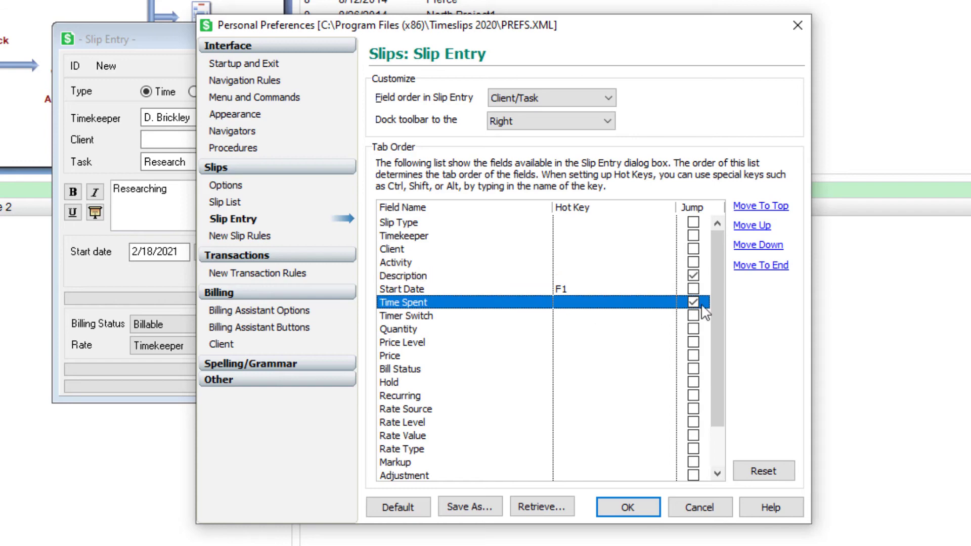
{"action": "left_click", "coordinate": [630, 508]}
Check which field follows the slip description in the tab order, and return to the description.
{"action": "left_click", "coordinate": [321, 213]}
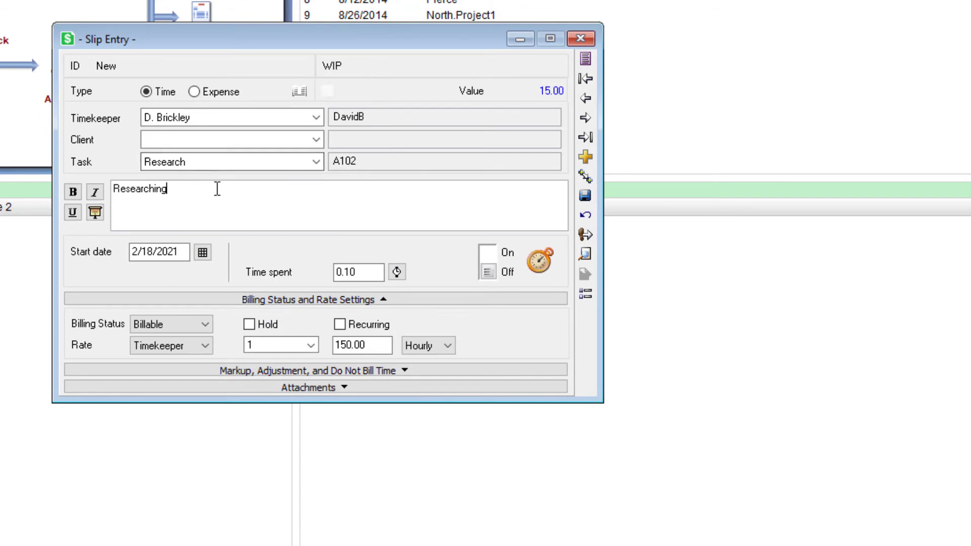
{"action": "key", "text": "Tab"}
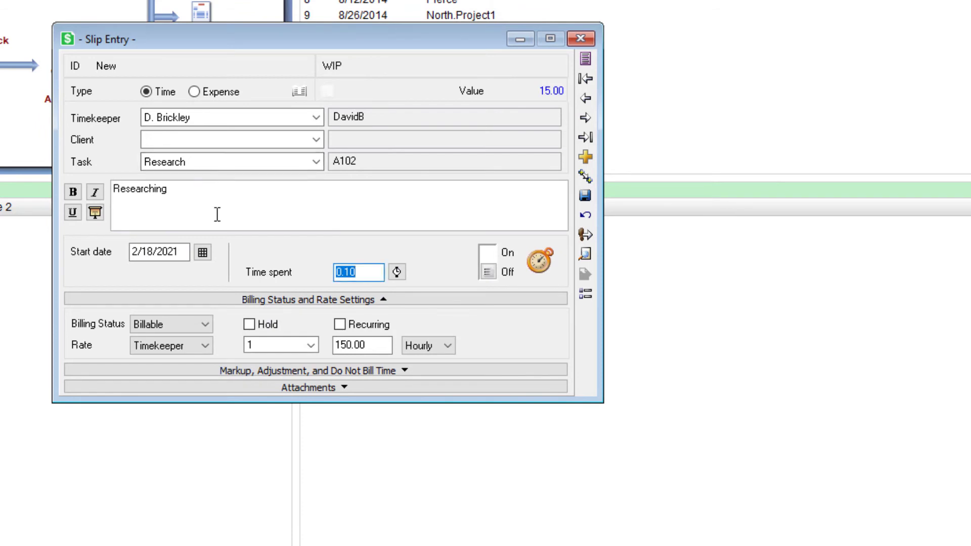
{"action": "left_click", "coordinate": [264, 193]}
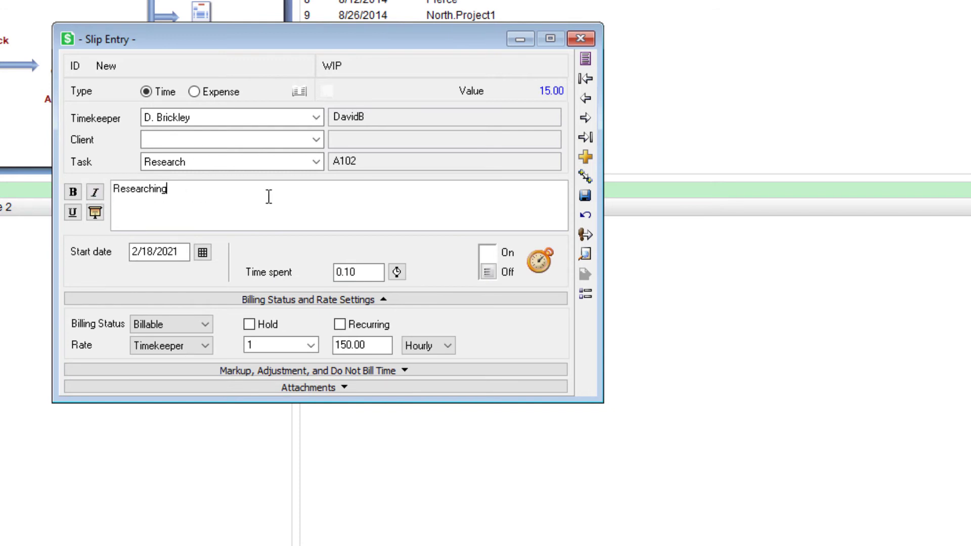
Enable creating new slips for the logged in Timekeeper in the New Slip Rules and save the preferences.
{"action": "left_click", "coordinate": [586, 297]}
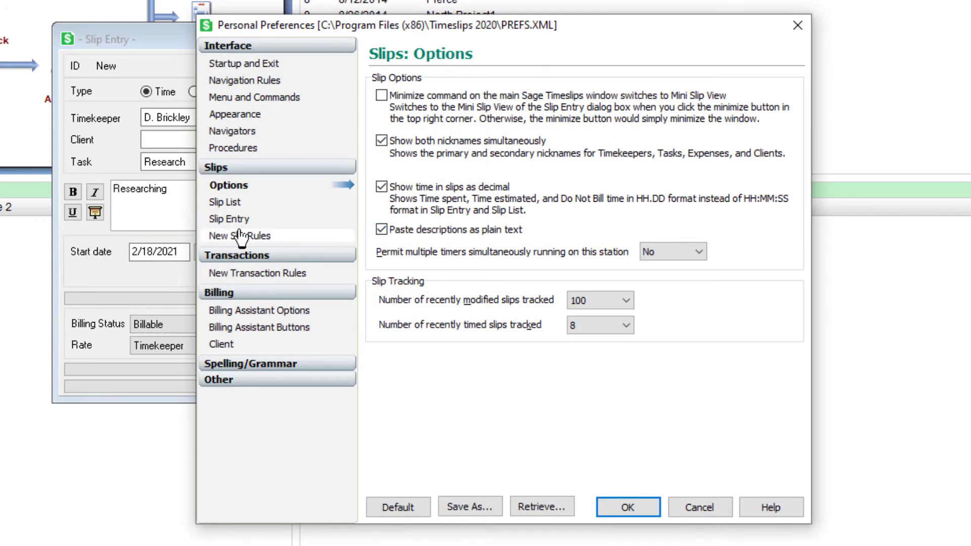
{"action": "left_click", "coordinate": [237, 219]}
{"action": "left_click", "coordinate": [256, 236]}
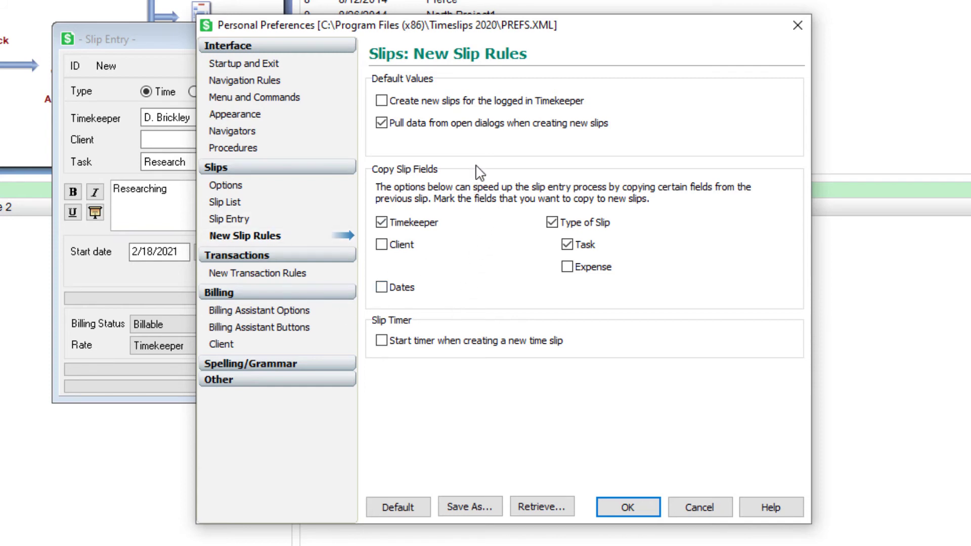
{"action": "left_click_drag", "start_coordinate": [493, 28], "coordinate": [800, 33]}
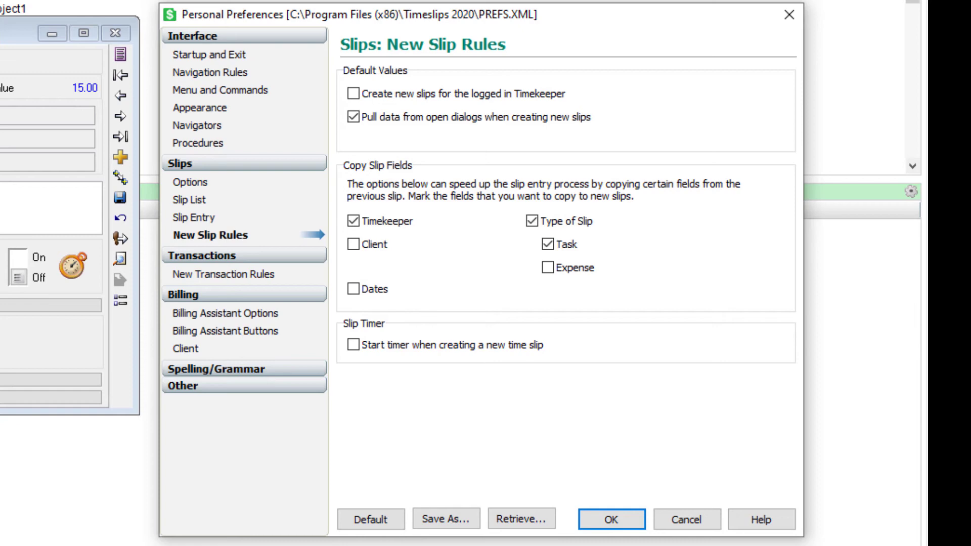
{"action": "left_click", "coordinate": [354, 94]}
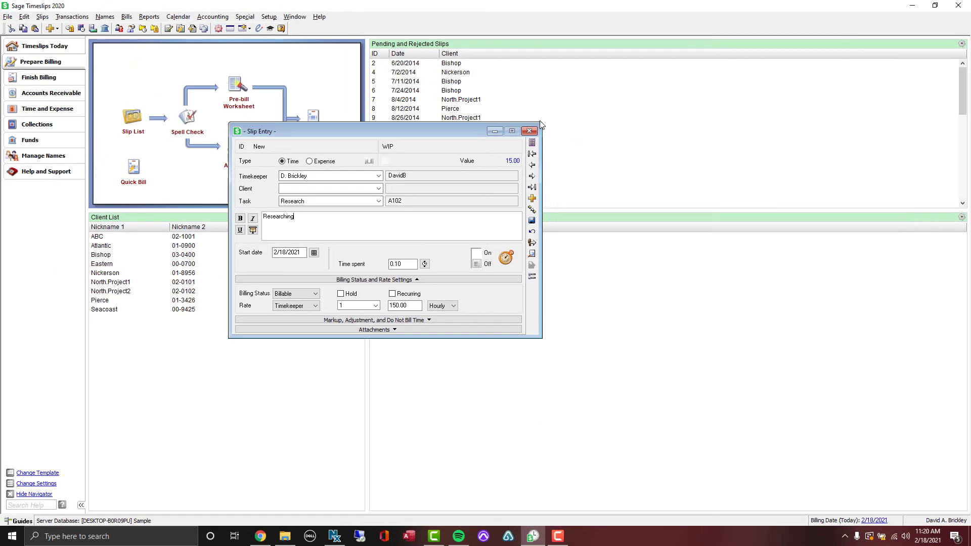
Close the current slip without saving it.
{"action": "left_click", "coordinate": [521, 129]}
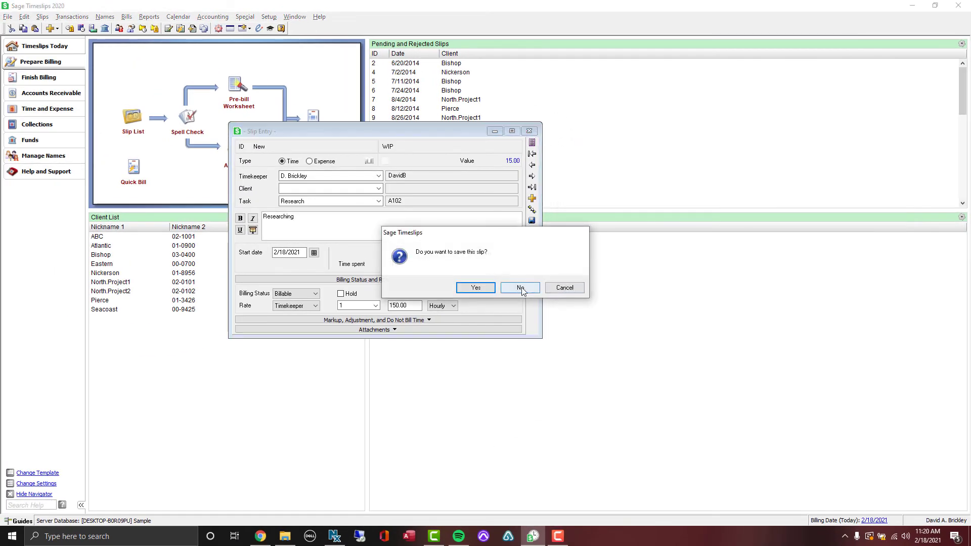
{"action": "left_click", "coordinate": [520, 288]}
Select Seacoast in the Client List, create a new slip from it, and place the slip beside the list.
{"action": "left_click", "coordinate": [105, 18]}
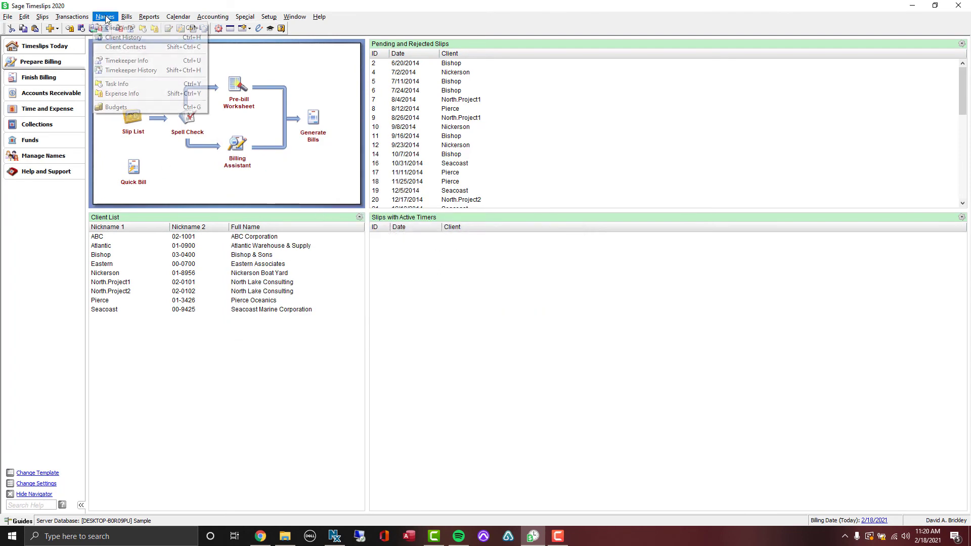
{"action": "left_click", "coordinate": [117, 28]}
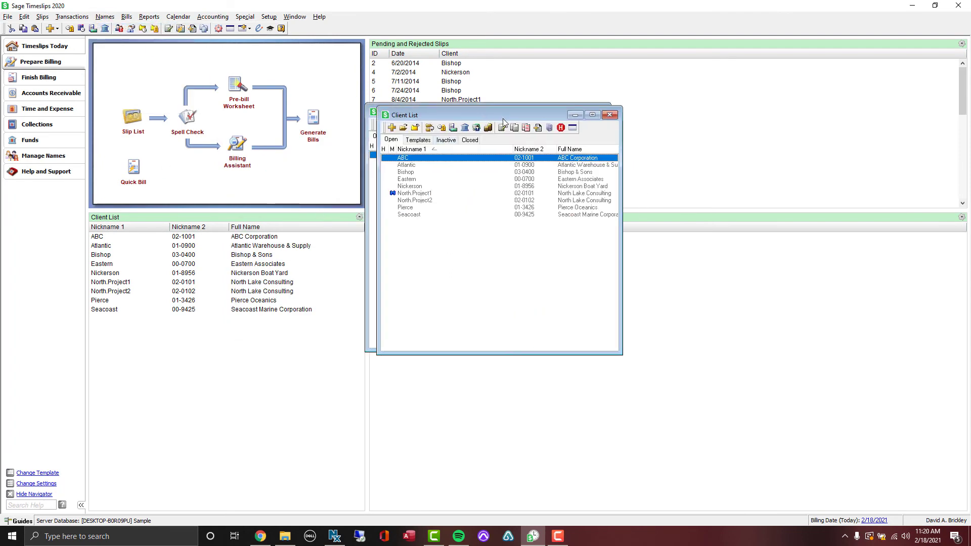
{"action": "left_click_drag", "start_coordinate": [503, 121], "coordinate": [629, 132]}
{"action": "left_click", "coordinate": [536, 226]}
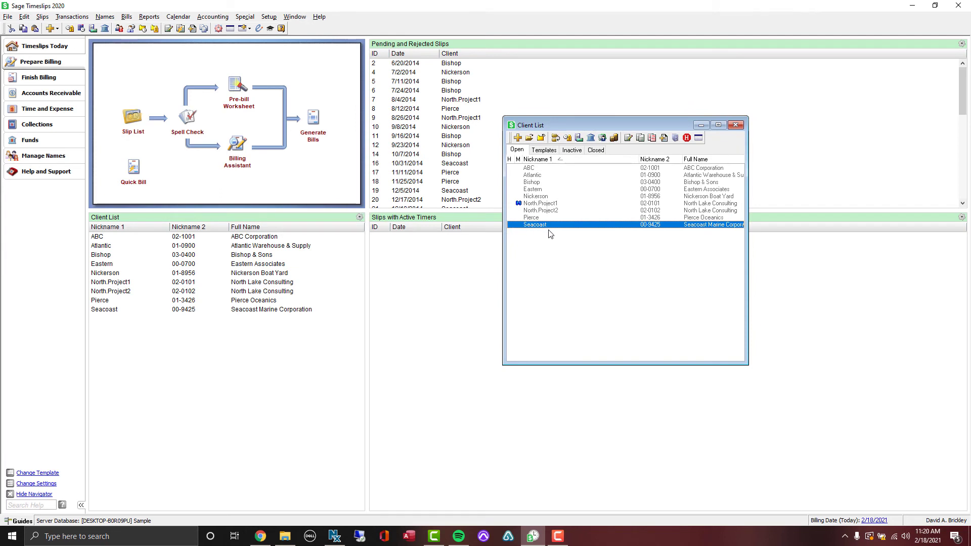
{"action": "left_click", "coordinate": [50, 29]}
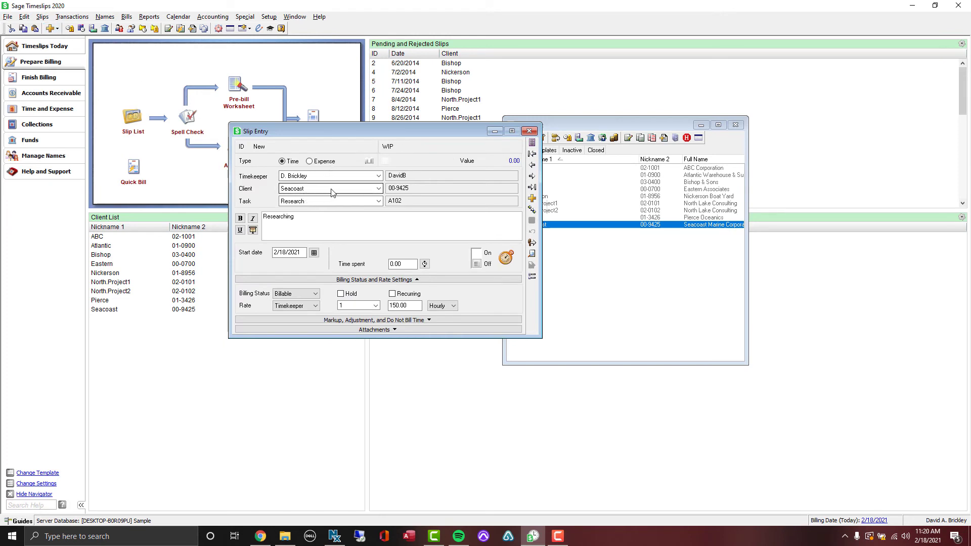
{"action": "left_click_drag", "start_coordinate": [353, 142], "coordinate": [273, 139]}
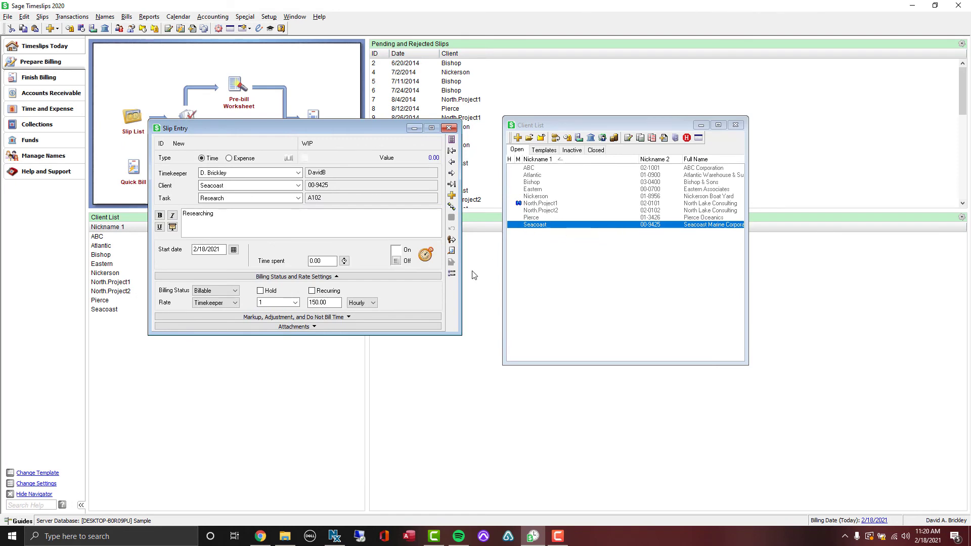
Examine the default values and copied fields in the New Slip Rules beside the slip, and close the preferences.
{"action": "left_click", "coordinate": [451, 275]}
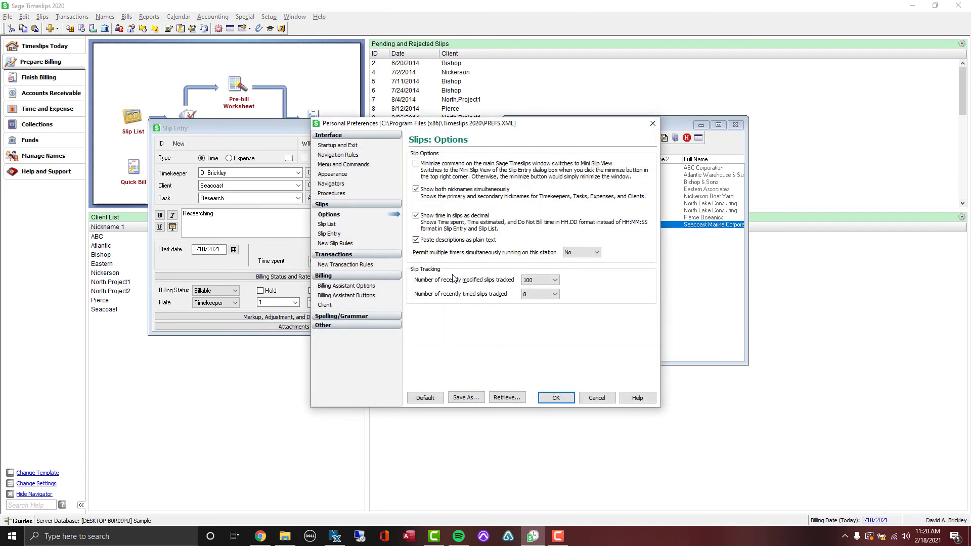
{"action": "left_click", "coordinate": [334, 243]}
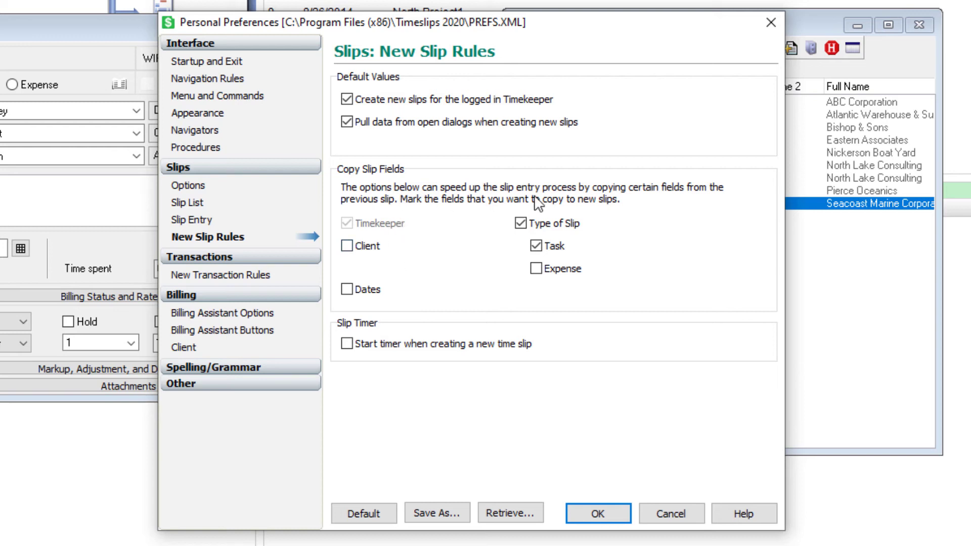
{"action": "left_click_drag", "start_coordinate": [515, 23], "coordinate": [713, 19]}
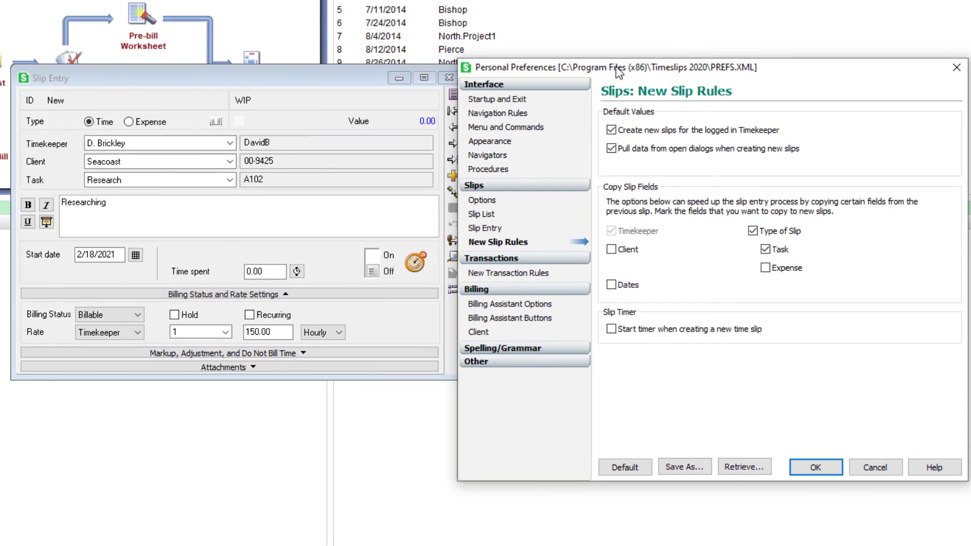
{"action": "left_click_drag", "start_coordinate": [618, 74], "coordinate": [519, 70]}
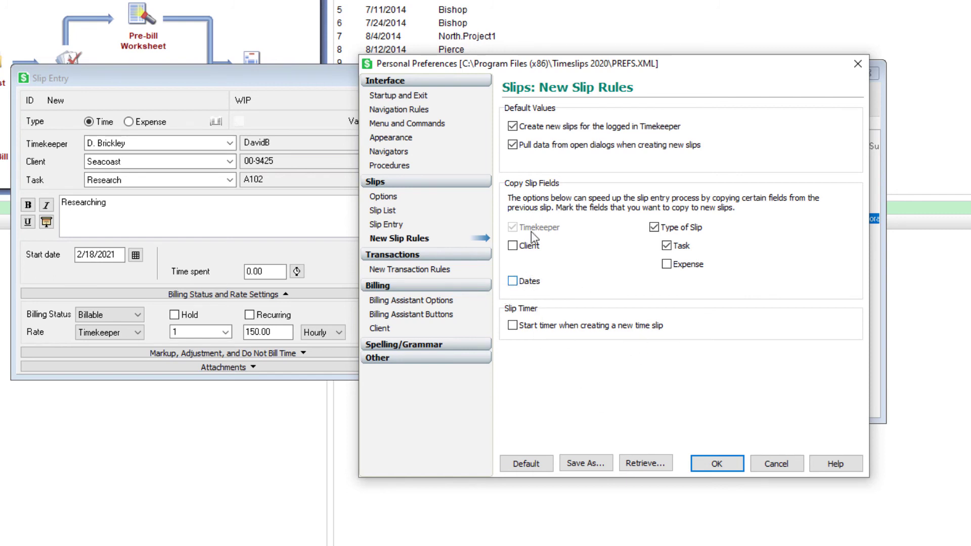
{"action": "left_click", "coordinate": [716, 469]}
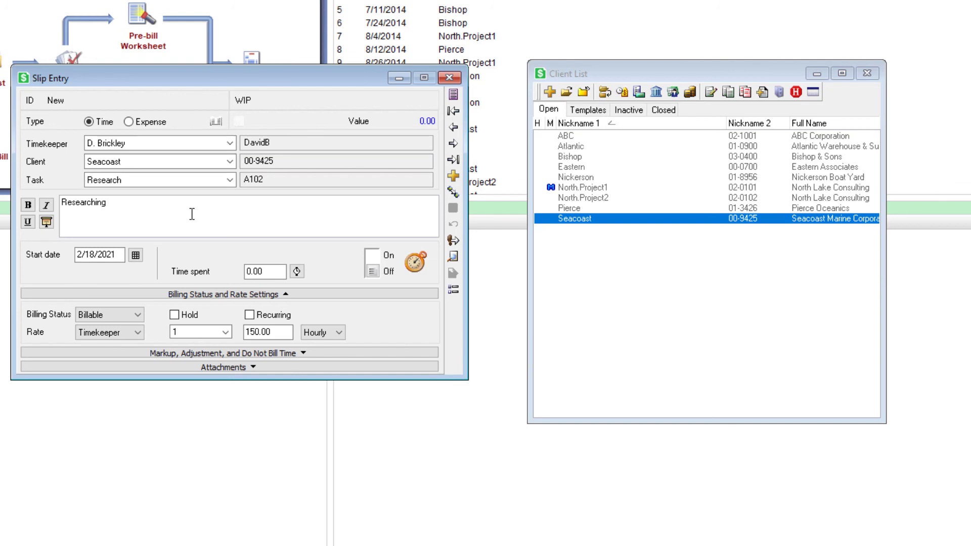
Replace the slip description with the misspelled text "ghjl;y".
{"action": "left_click", "coordinate": [147, 215]}
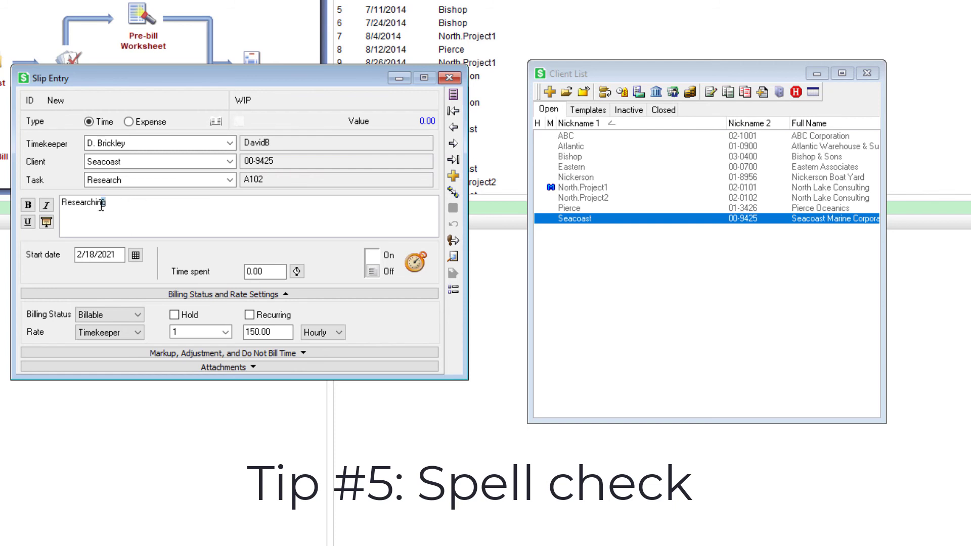
{"action": "left_click_drag", "start_coordinate": [105, 202], "coordinate": [39, 206]}
{"action": "left_click", "coordinate": [137, 214]}
{"action": "left_click_drag", "start_coordinate": [106, 203], "coordinate": [51, 208]}
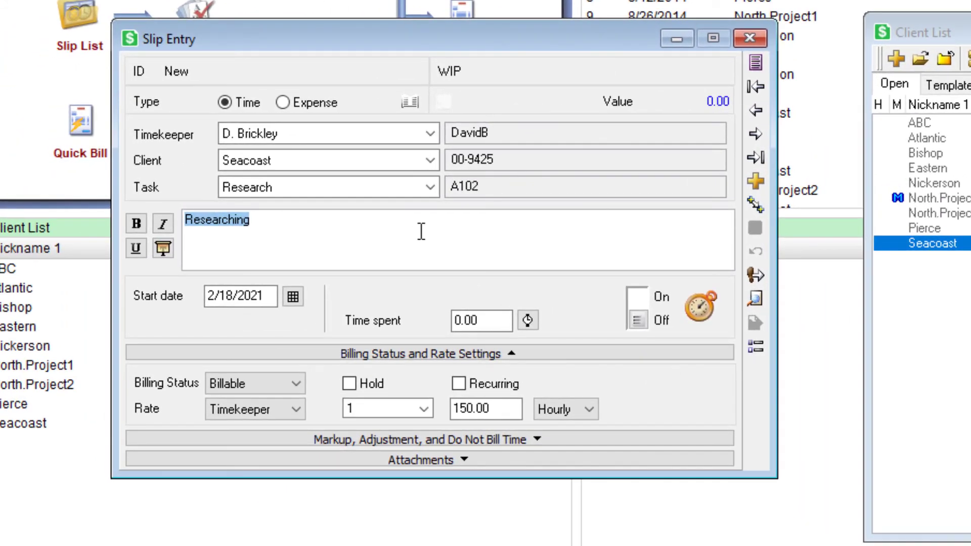
{"action": "type", "text": "ghjl;y"}
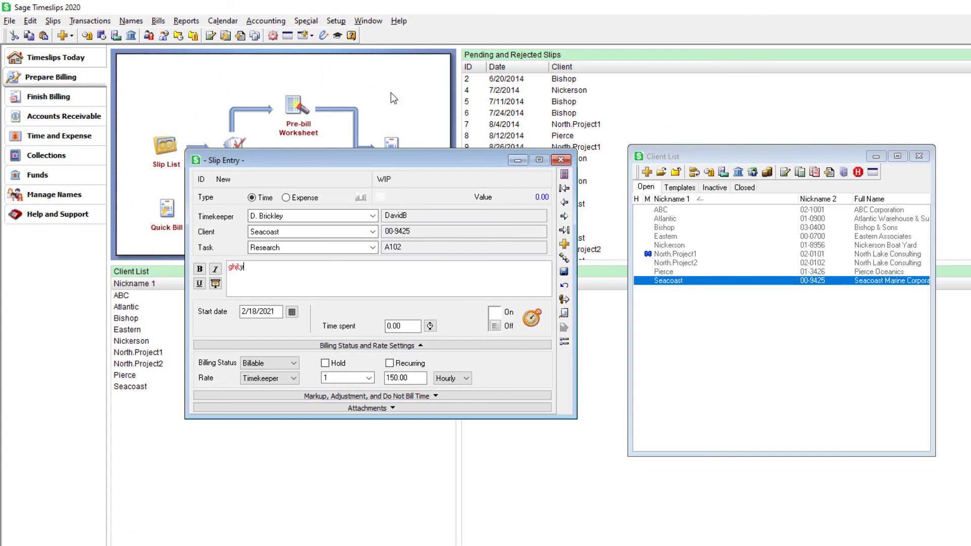
Examine the Spelling Options and the General settings for as-you-type spelling and grammar checking, and confirm the preferences.
{"action": "left_click", "coordinate": [335, 20]}
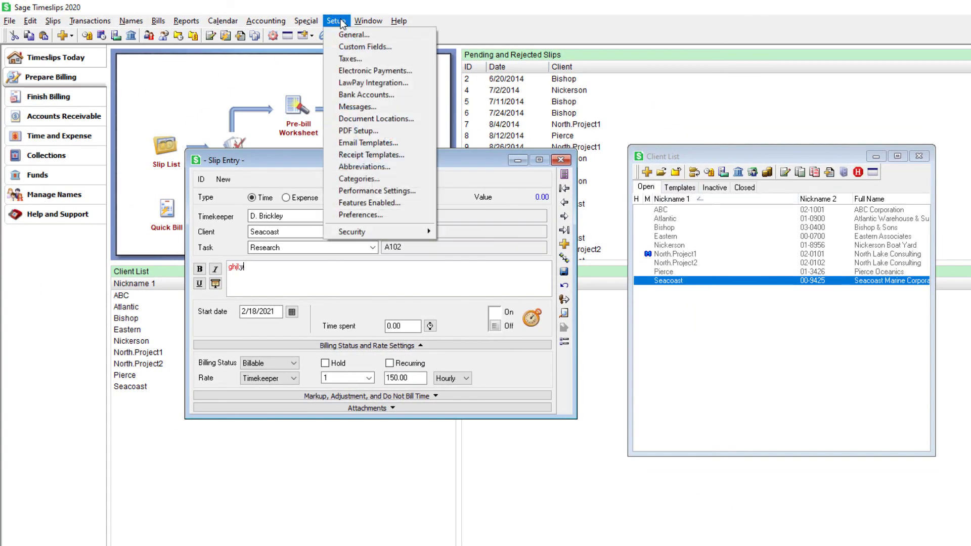
{"action": "left_click", "coordinate": [372, 213]}
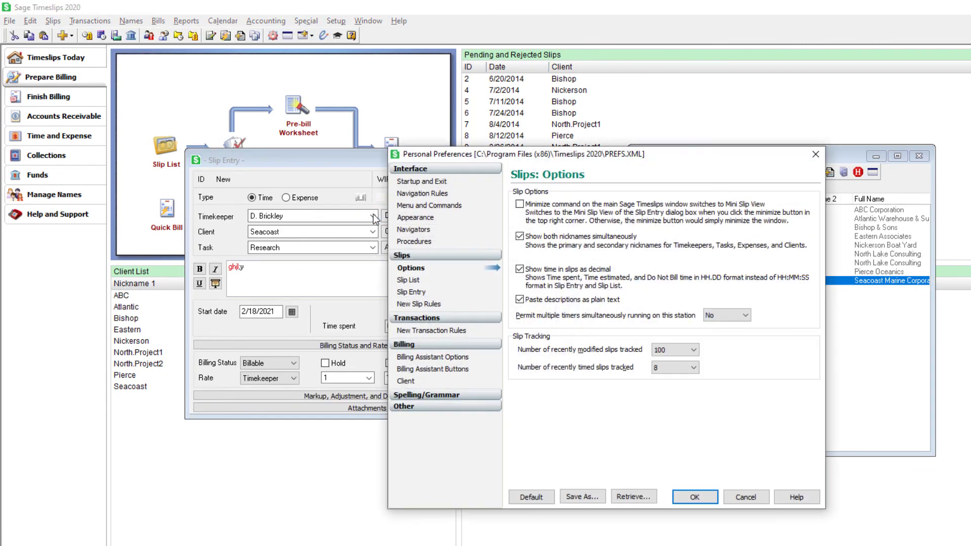
{"action": "left_click", "coordinate": [433, 397]}
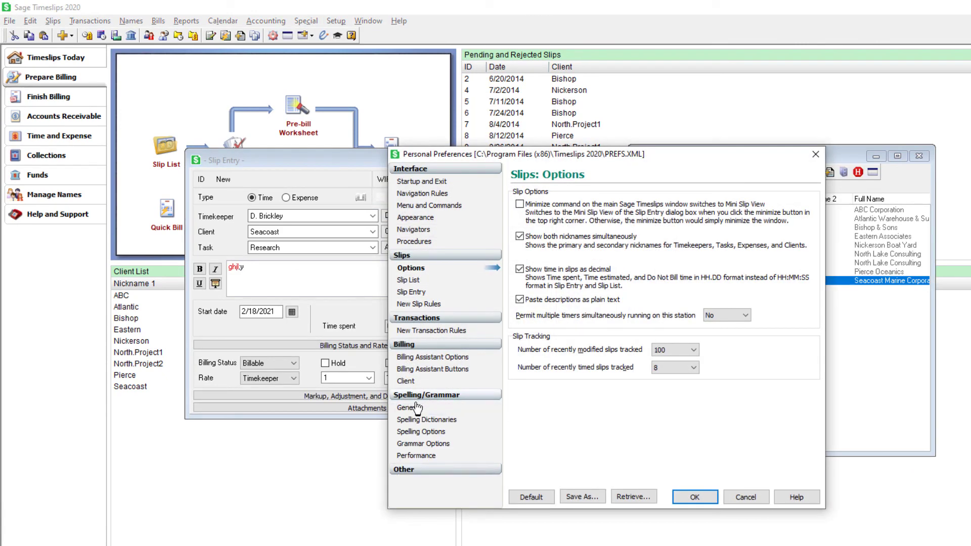
{"action": "left_click", "coordinate": [428, 431]}
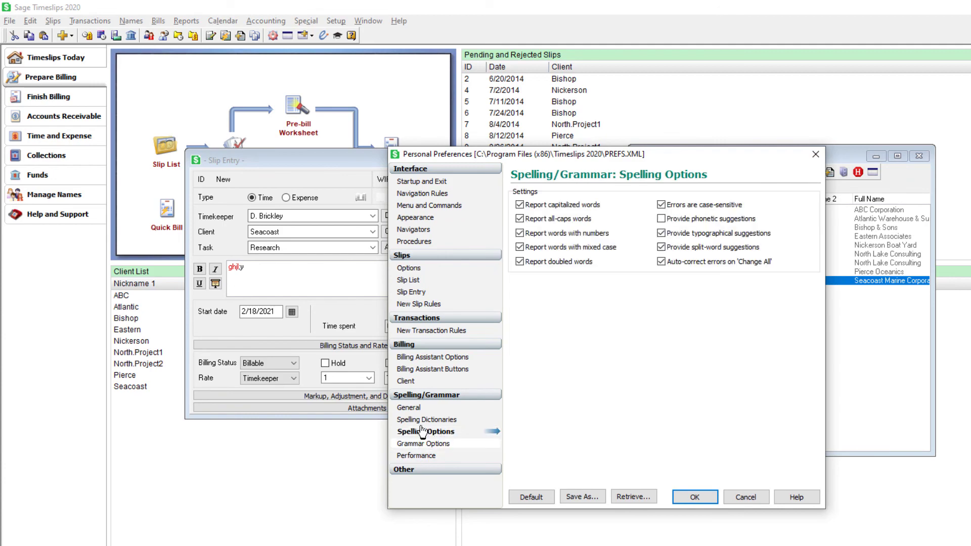
{"action": "left_click", "coordinate": [410, 408]}
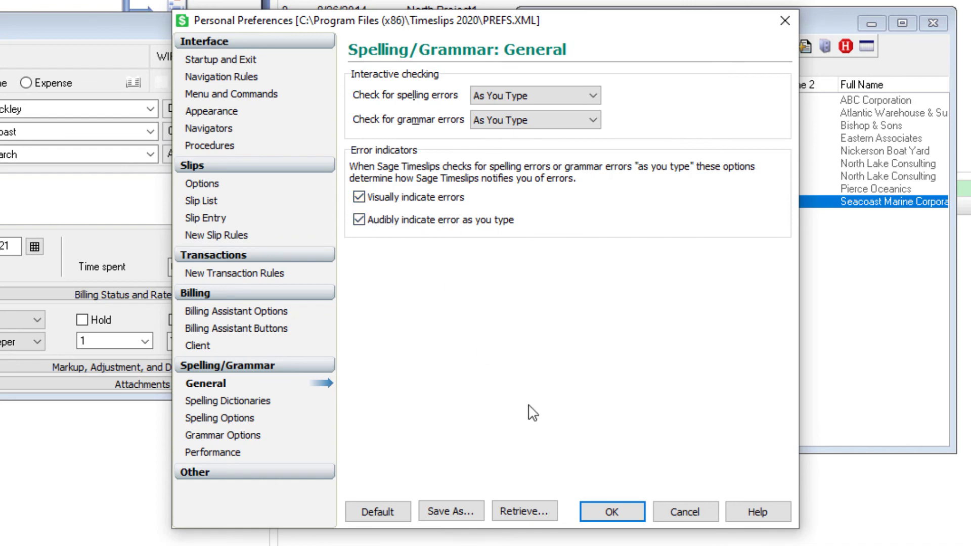
{"action": "left_click", "coordinate": [623, 516]}
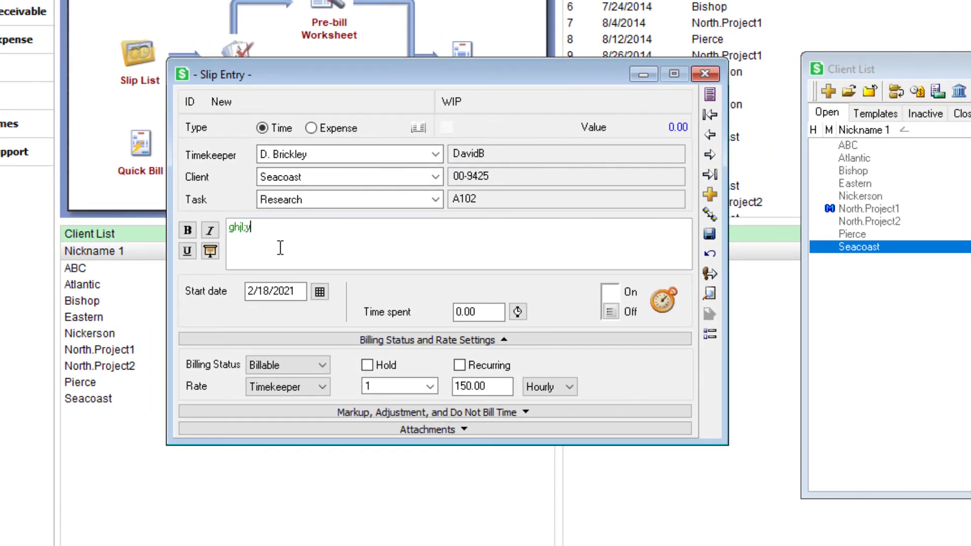
Replace the slip description with the text "SLip decription".
{"action": "left_click_drag", "start_coordinate": [275, 232], "coordinate": [110, 210]}
{"action": "type", "text": "SLip decription"}
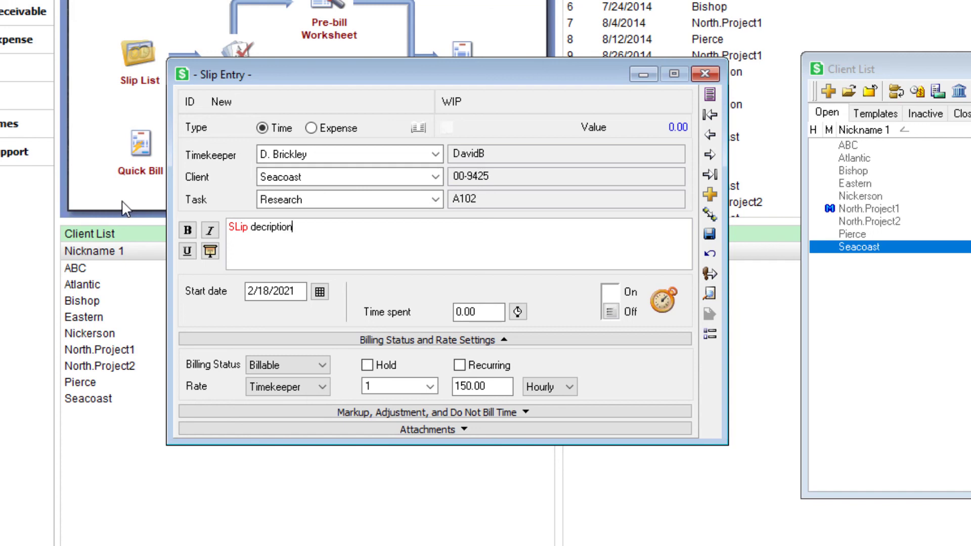
Spell check the word "decription" in the slip description and replace it with the suggestion "description".
{"action": "left_click", "coordinate": [275, 235]}
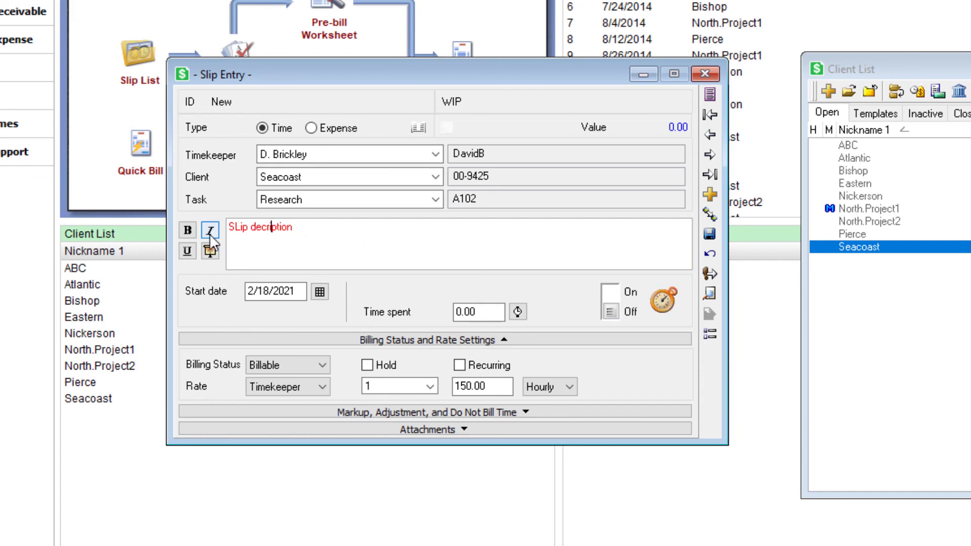
{"action": "right_click", "coordinate": [323, 231]}
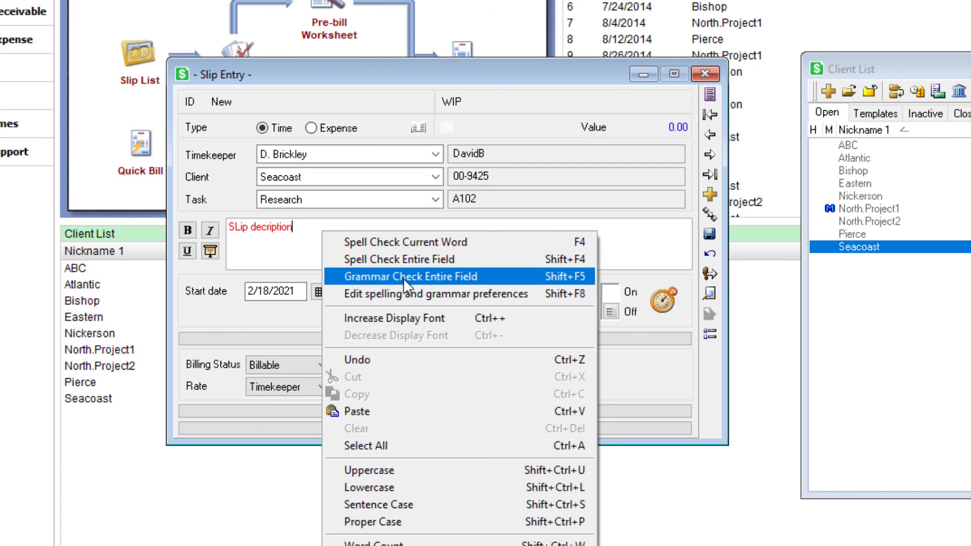
{"action": "left_click", "coordinate": [265, 243]}
{"action": "right_click", "coordinate": [330, 233]}
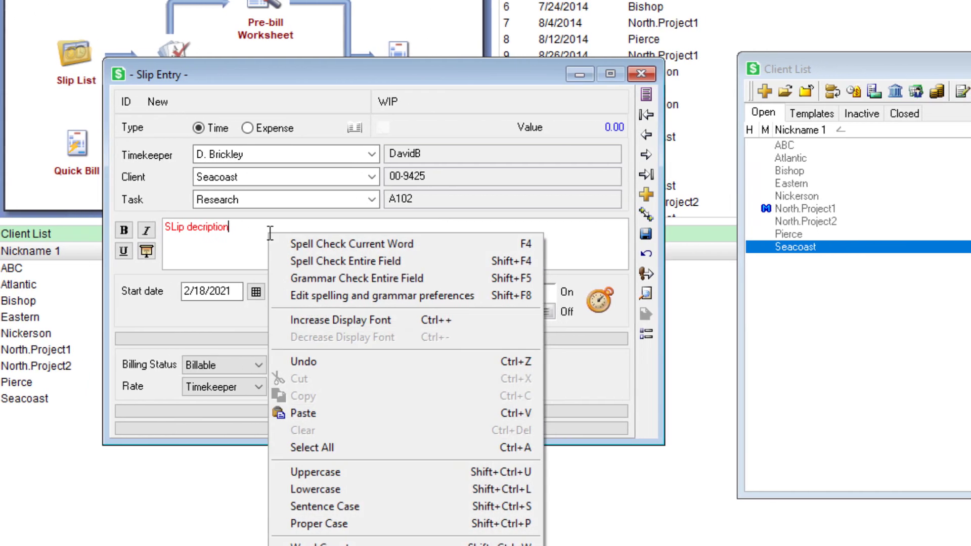
{"action": "left_click", "coordinate": [405, 243]}
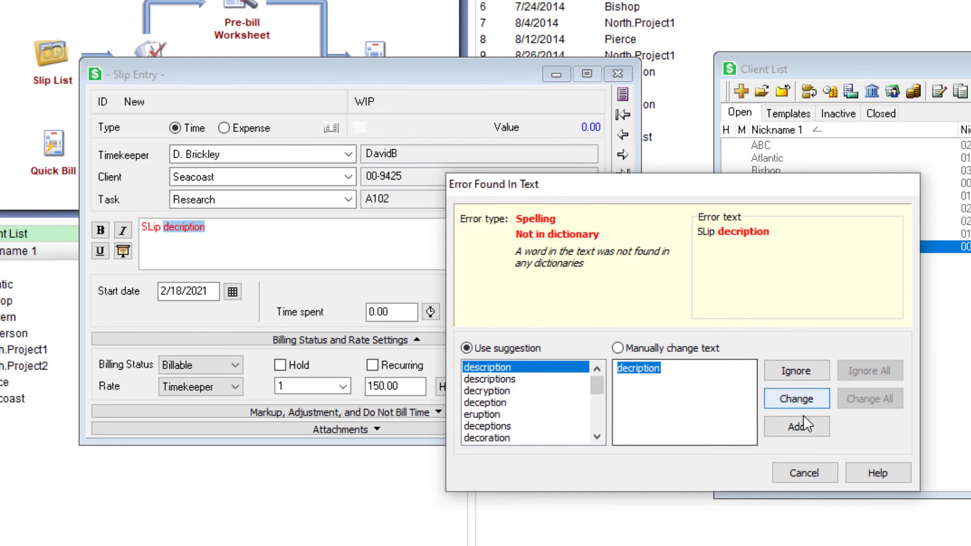
{"action": "left_click", "coordinate": [798, 401]}
{"action": "left_click", "coordinate": [778, 355]}
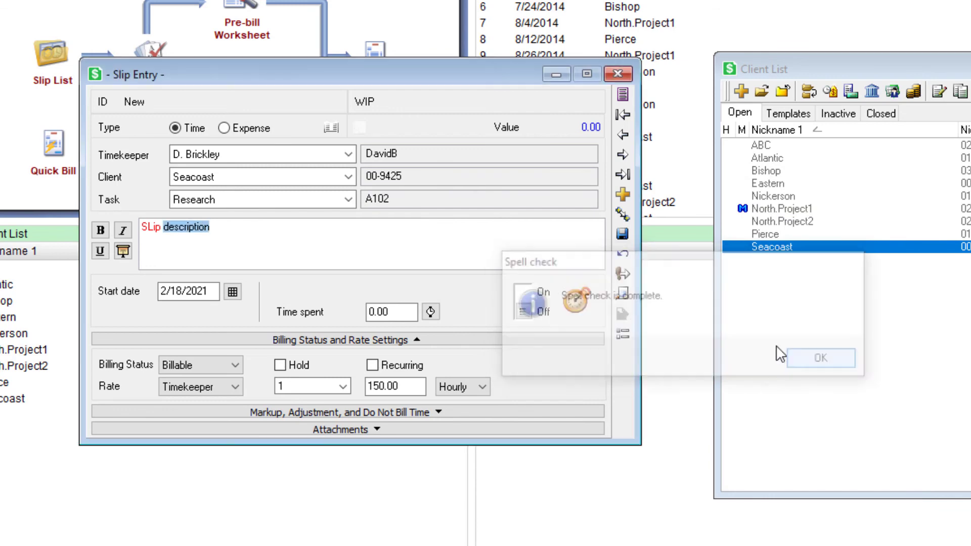
Spell check the word "SLip" in the slip description and replace it with the suggestion "Slip".
{"action": "right_click", "coordinate": [154, 228]}
{"action": "left_click", "coordinate": [197, 237]}
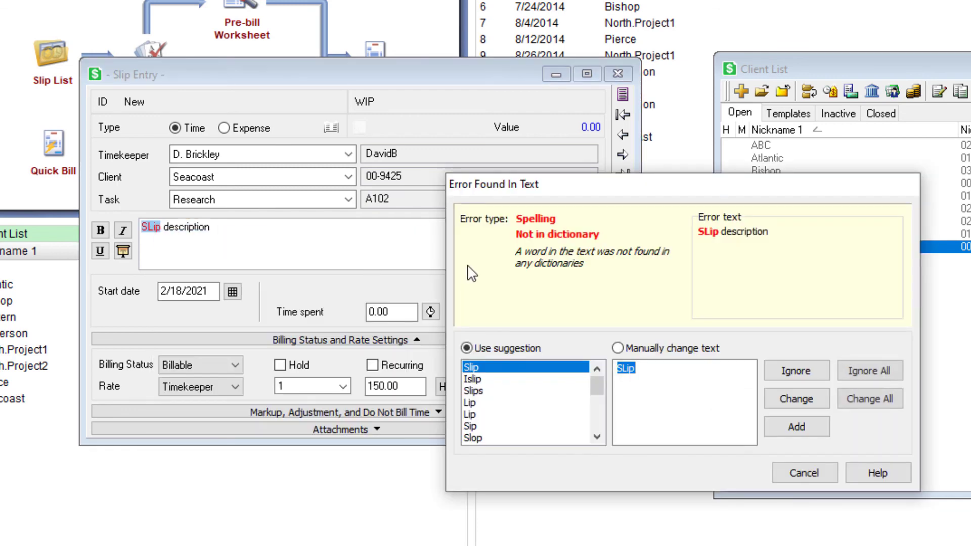
{"action": "left_click", "coordinate": [794, 401]}
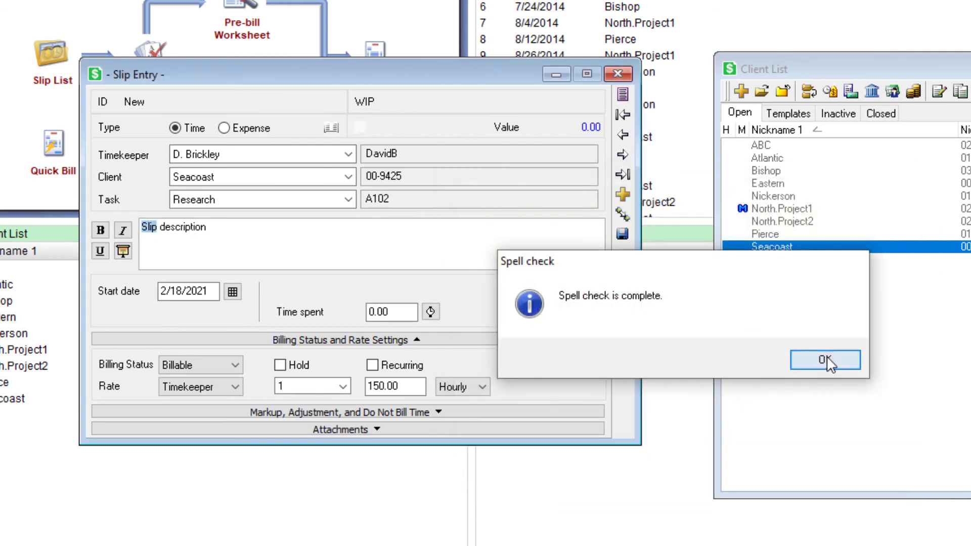
{"action": "left_click", "coordinate": [828, 361]}
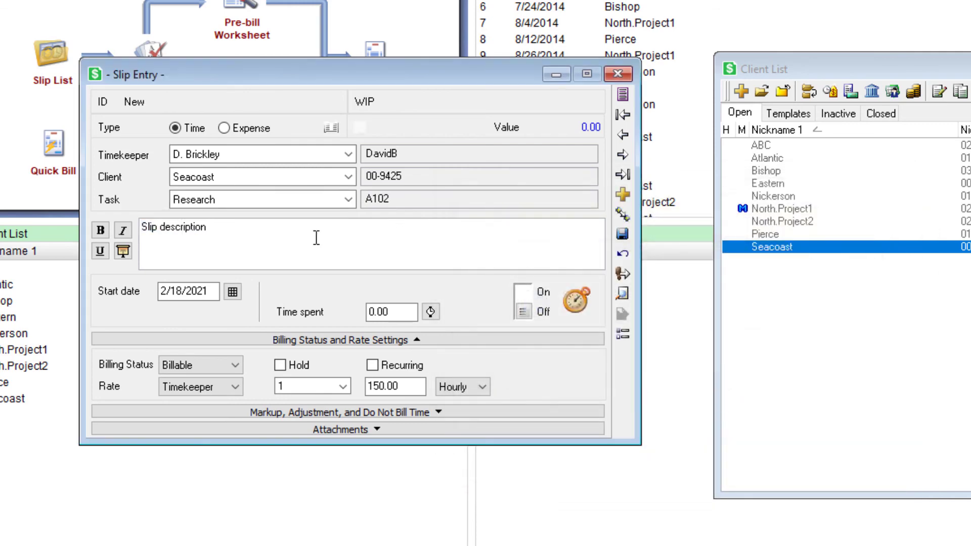